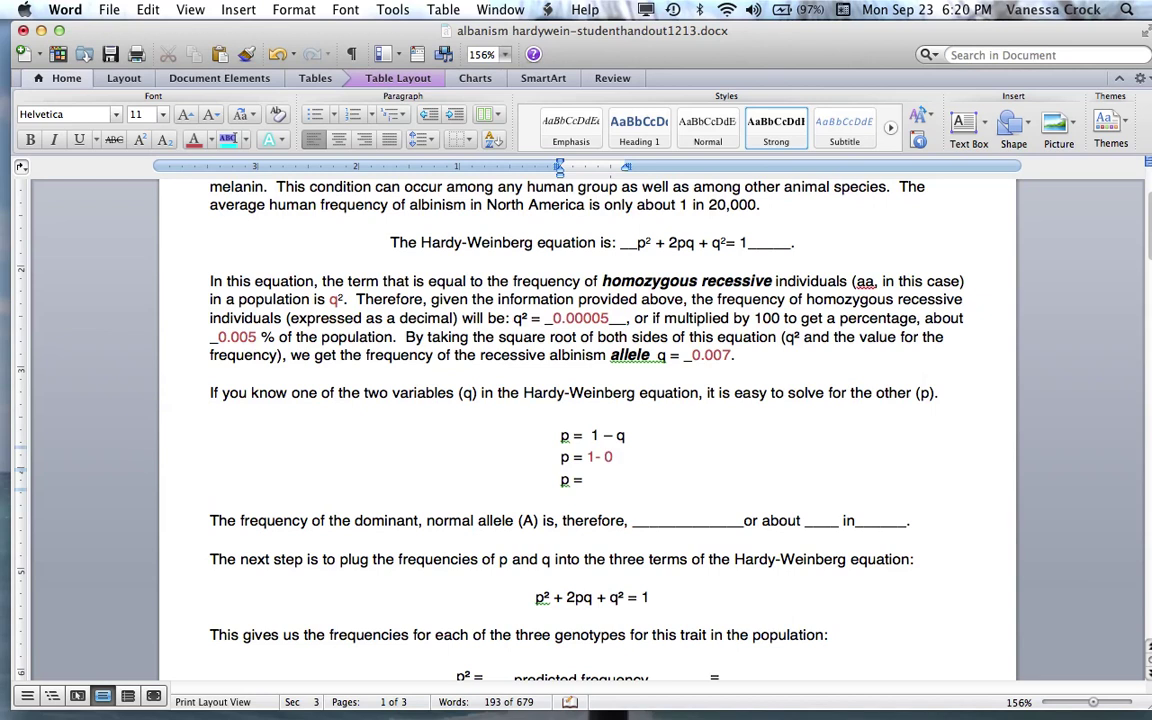
Step: Complete the substitution line as p = 1- 0.007 and enter 0.993 as the value of p below it
text(.007)
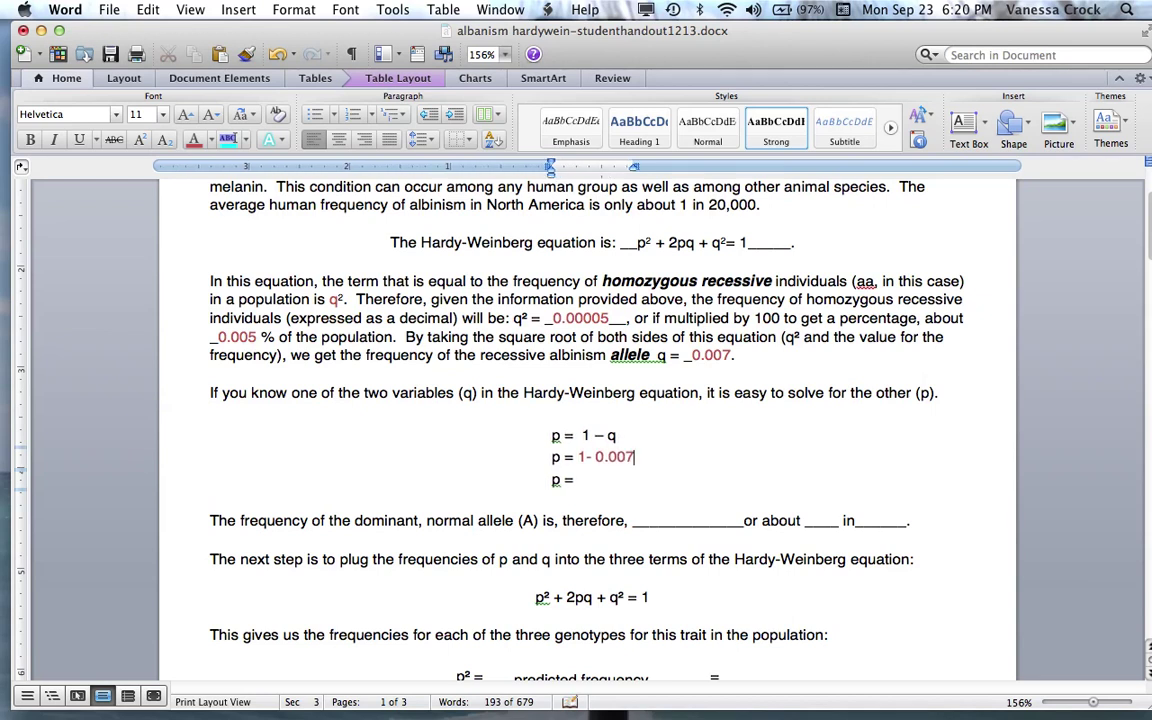
key(Down)
text(0.993)
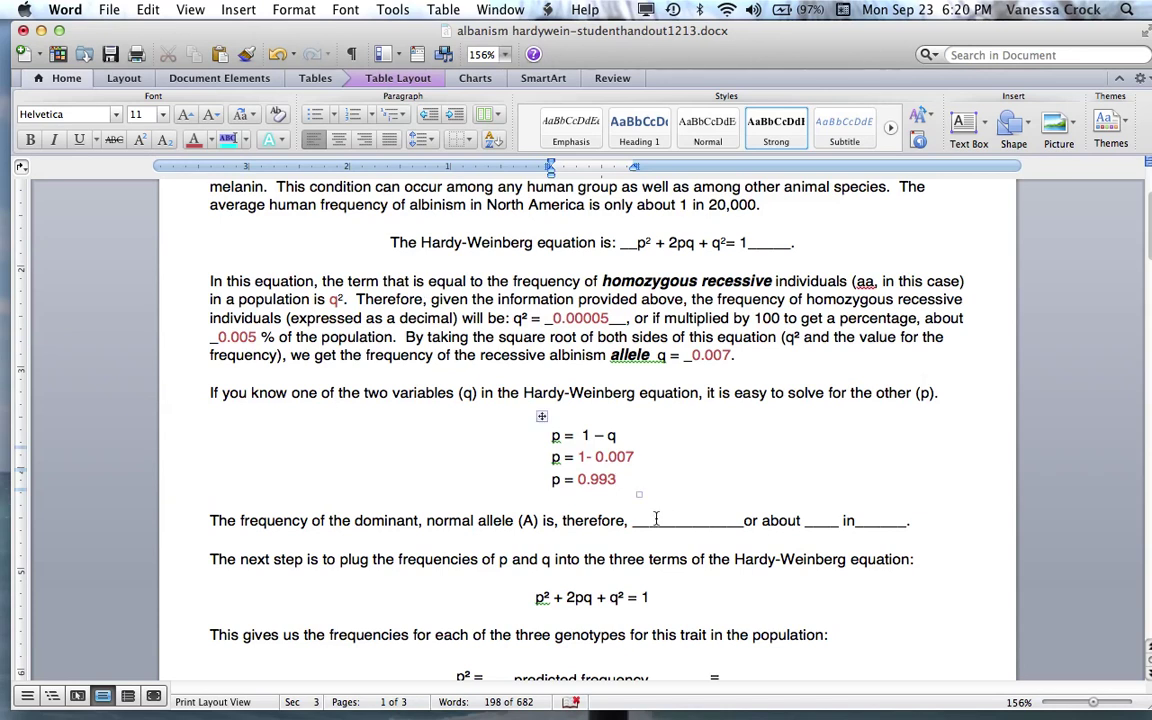
Step: Fill the blank for the frequency of the dominant, normal allele (A) with 0.993 in red
drag(640, 522, 710, 524)
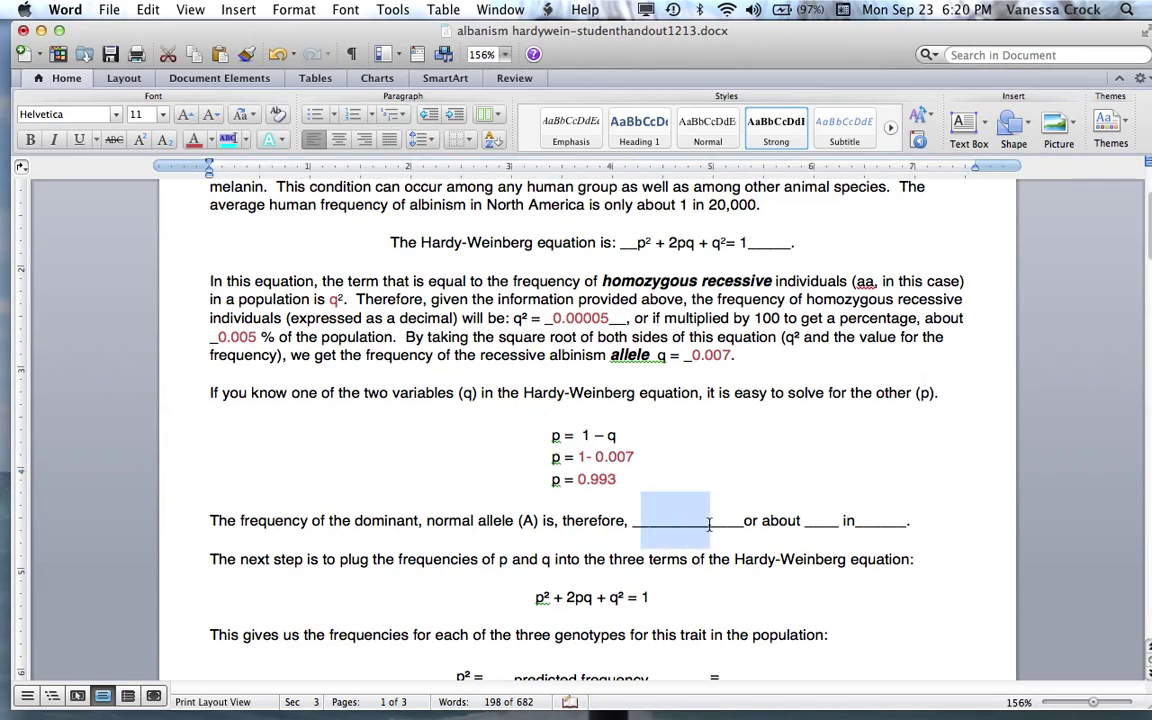
click(193, 140)
text(0.993)
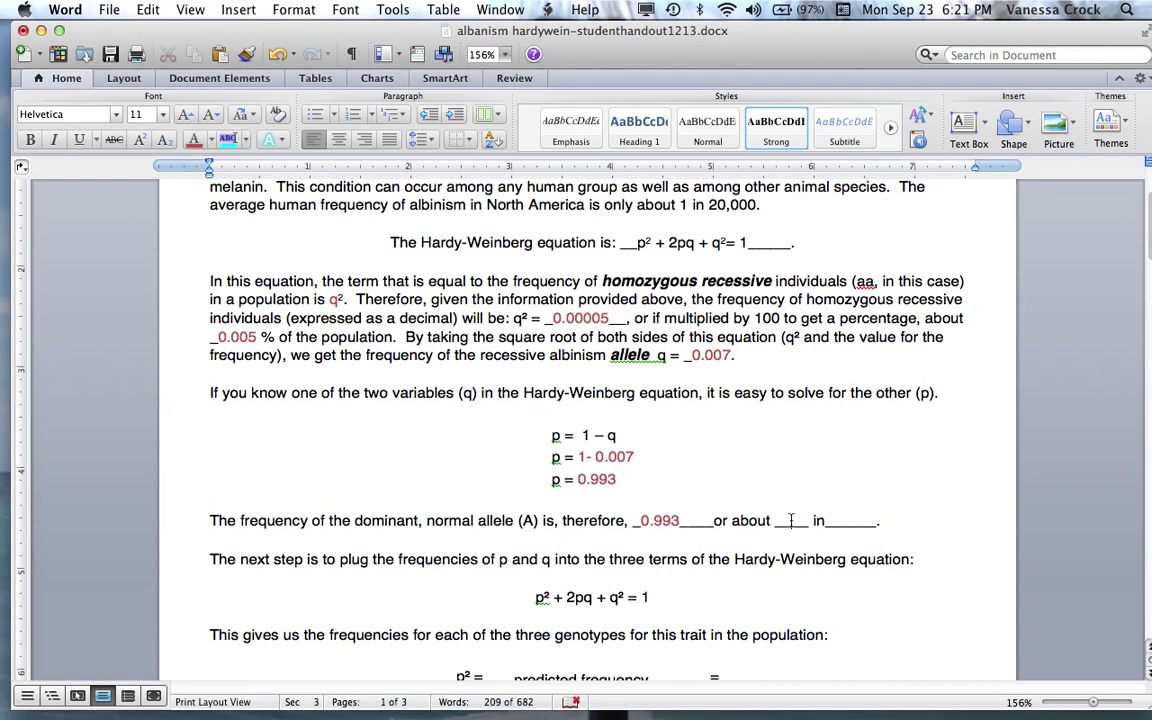
Step: Fill the two "or about … in …" blanks of the dominant allele sentence with 99 and 100 in red
double_click(780, 521)
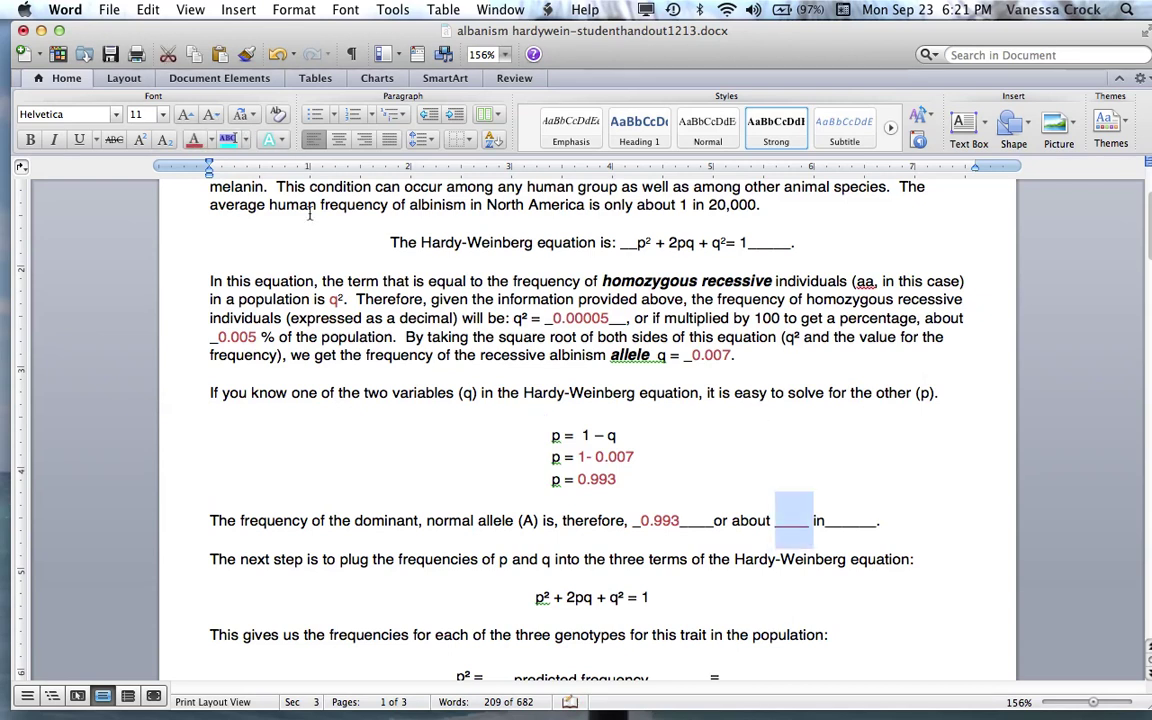
text(99)
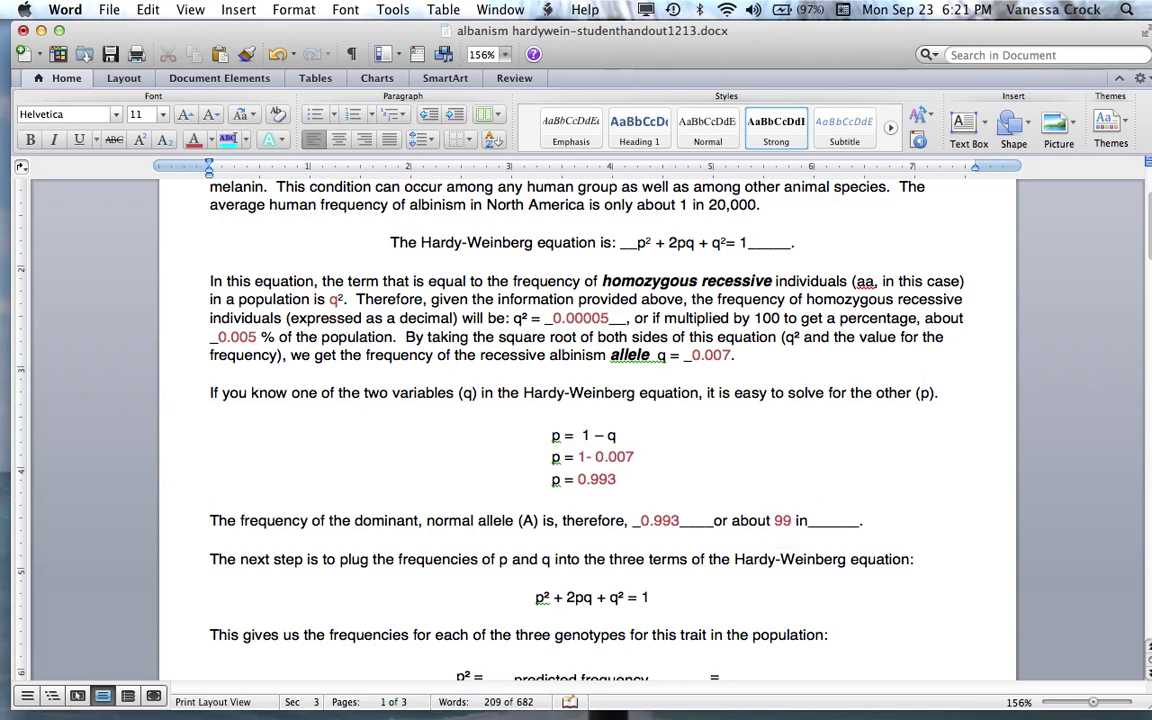
double_click(837, 520)
click(195, 143)
text(100)
click(810, 520)
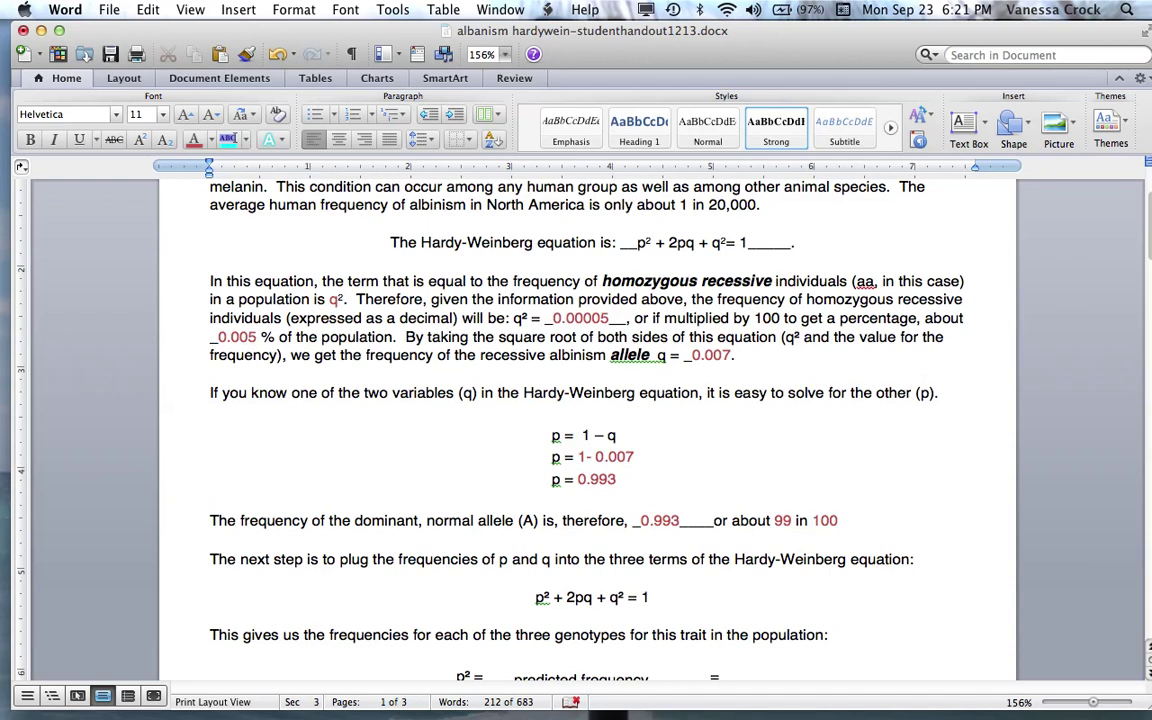
Step: Add a line below the p² + 2pq + q² = 1 equation and begin it with (0.993)² in red, the exponent as superscript
scroll(588, 400, up, 1)
scroll(588, 400, down, 5)
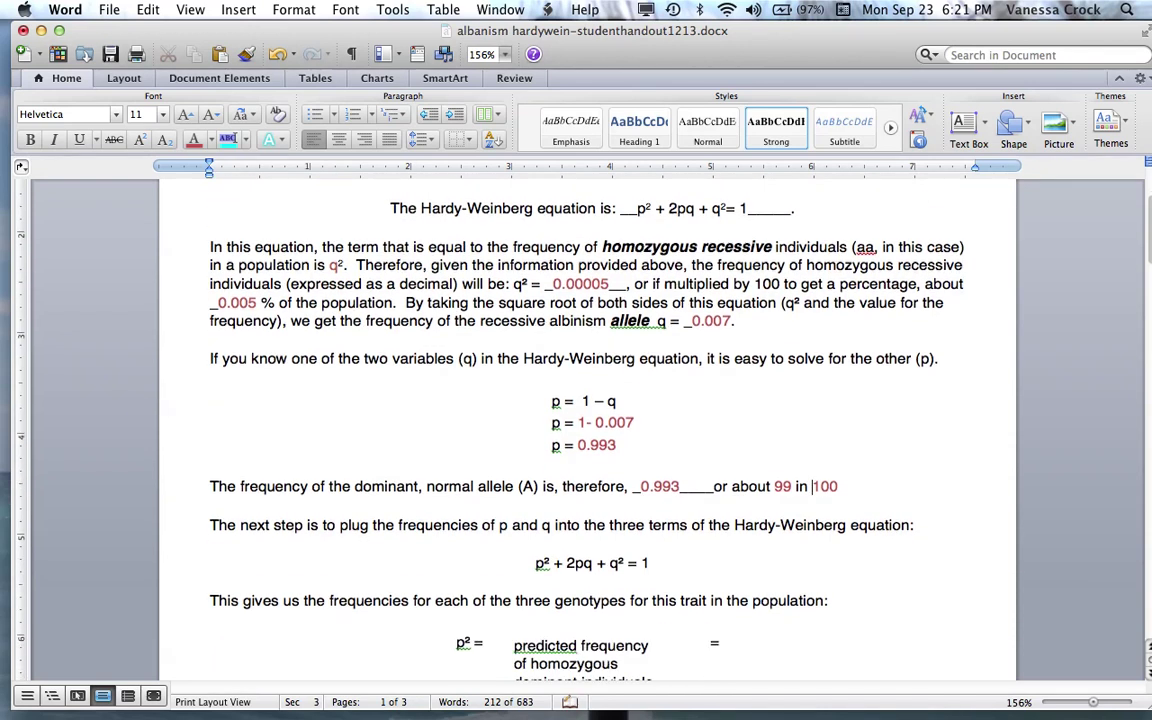
scroll(763, 425, down, 4)
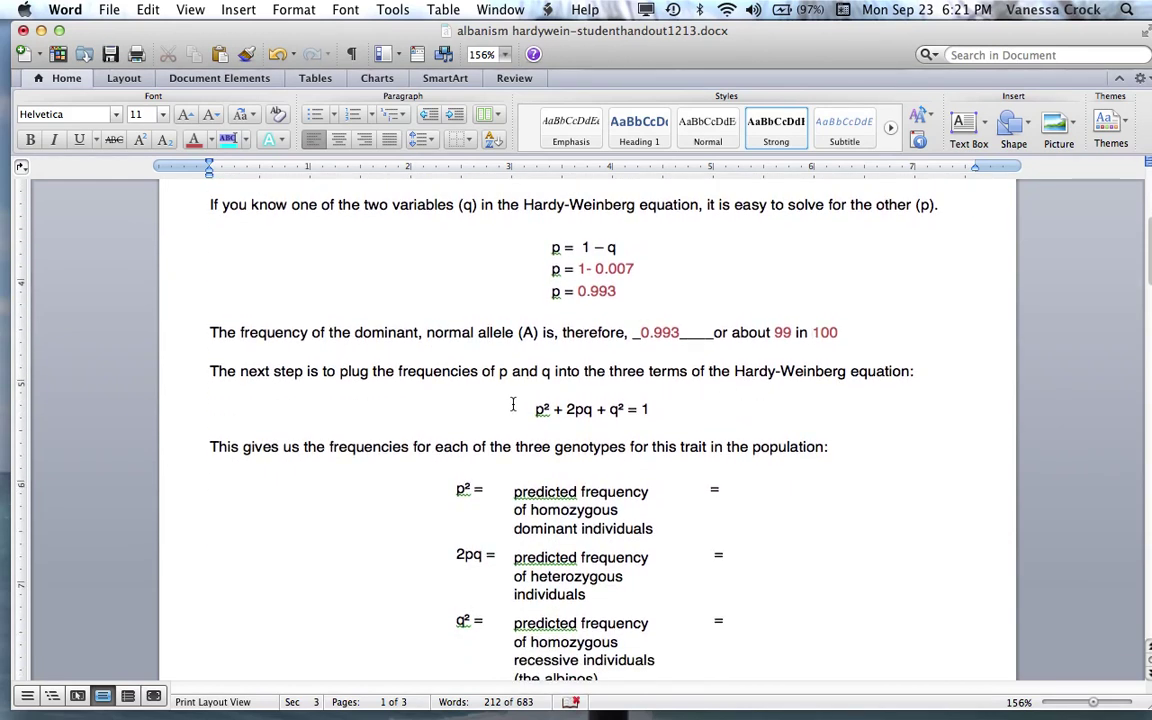
drag(522, 401, 728, 411)
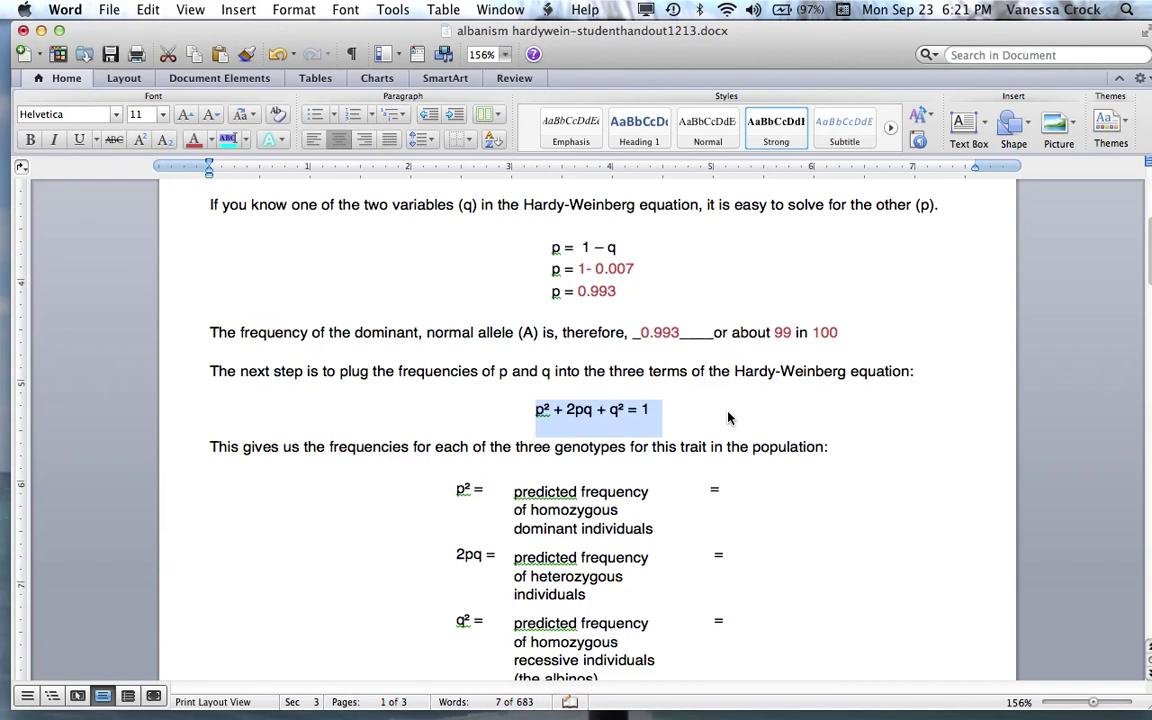
click(663, 411)
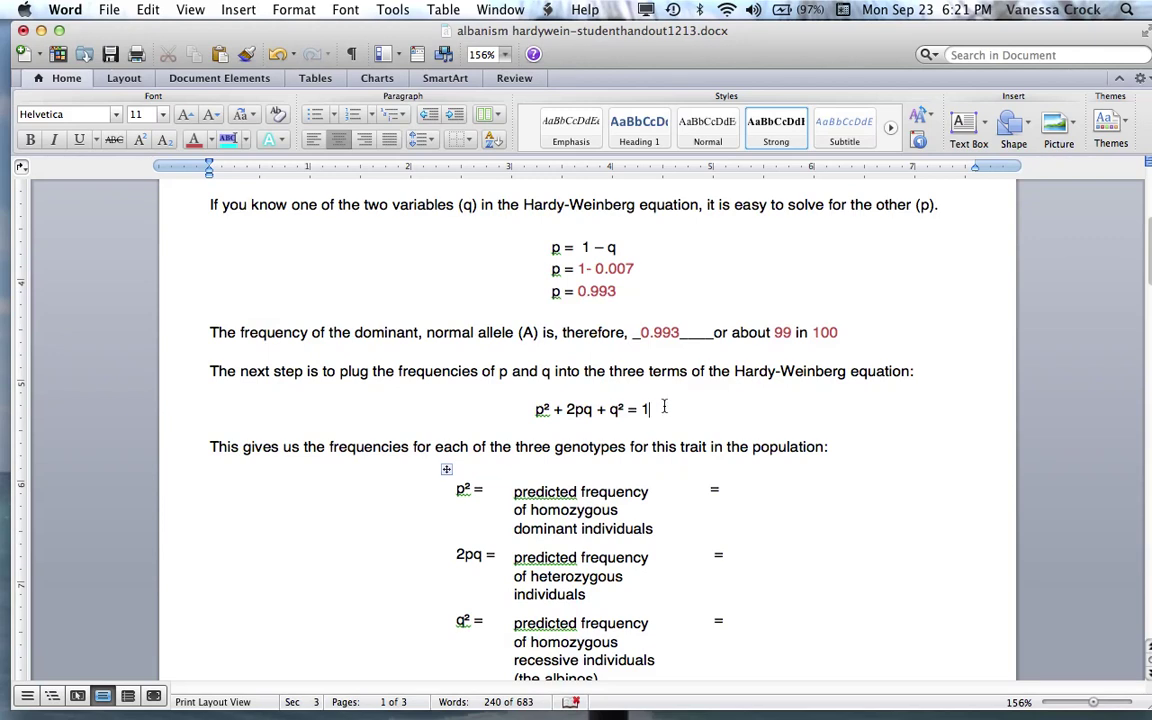
key(Return)
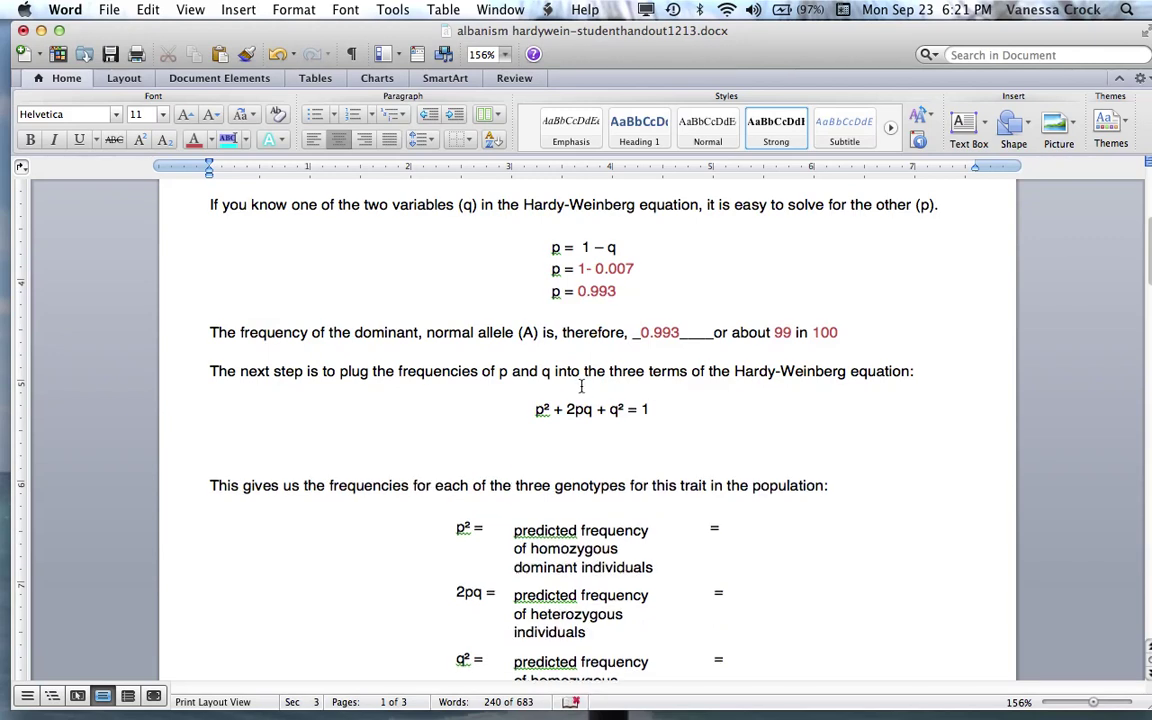
text(()
key(BackSpace)
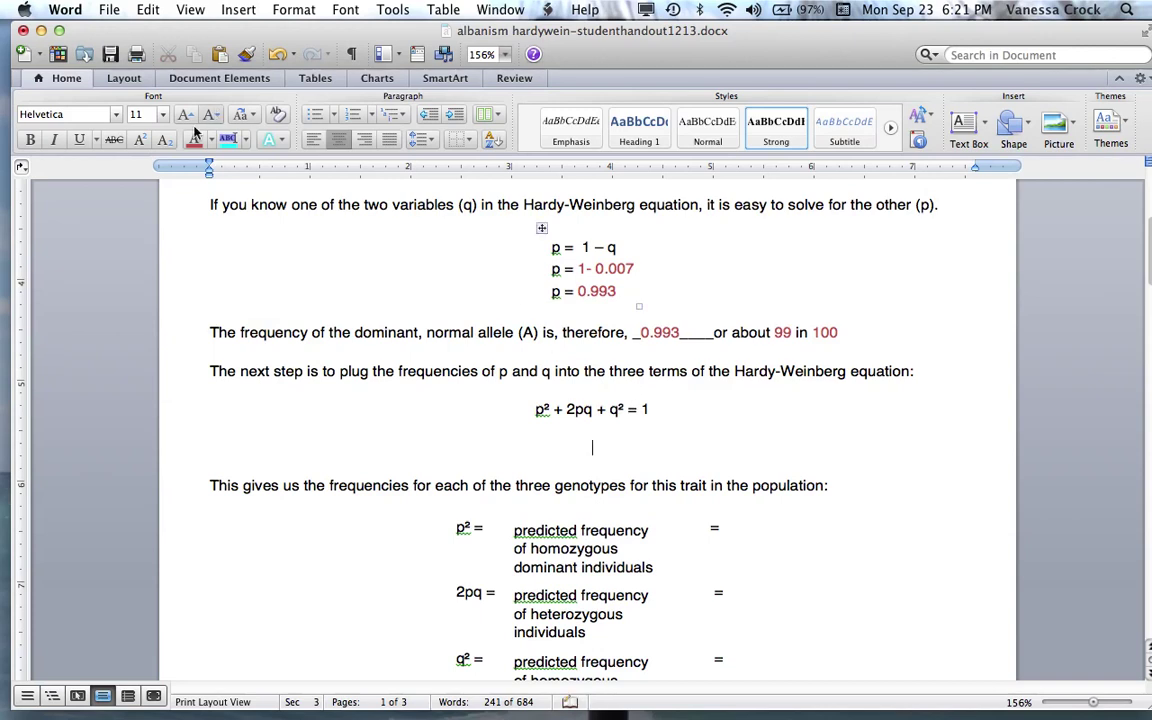
text((0.993))
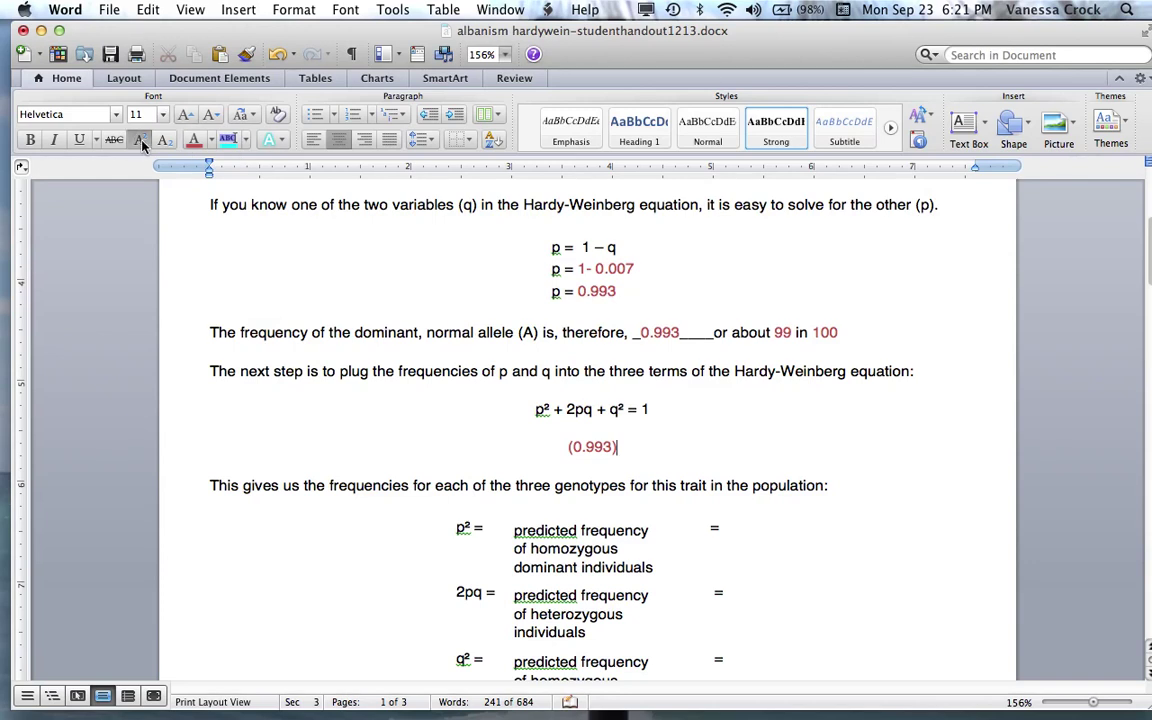
text(2)
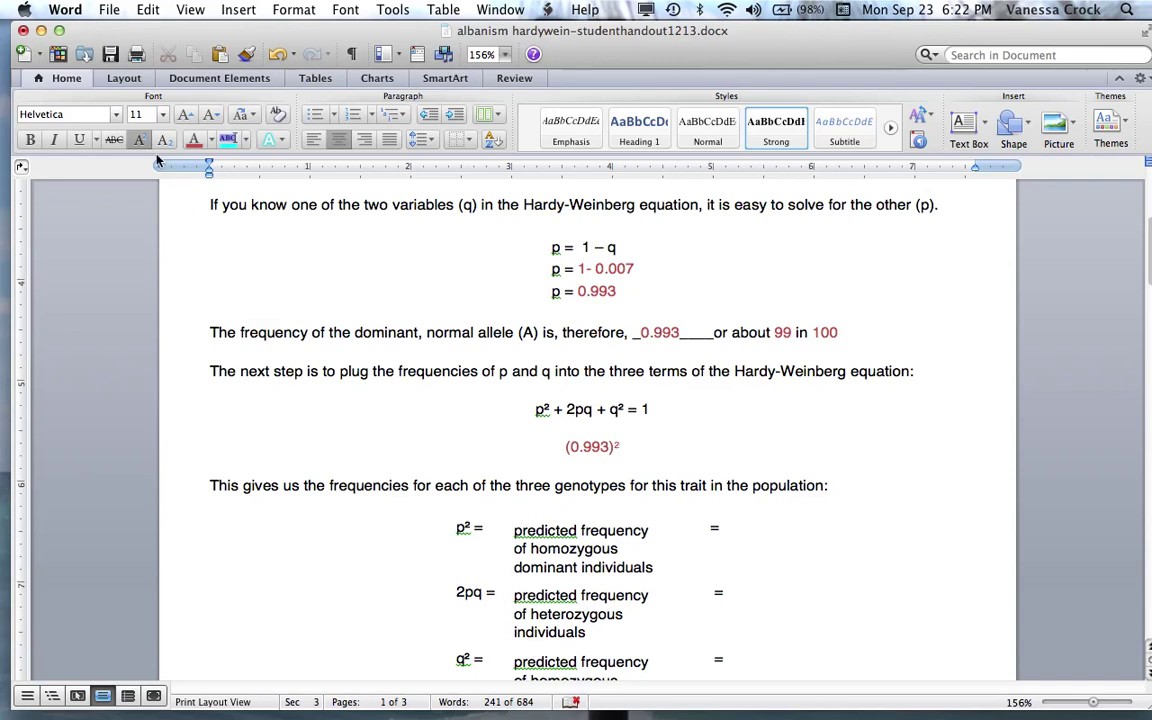
Step: Append the heterozygous term +2(0.993)(0.007) at normal text height to the substituted equation
text( +2)
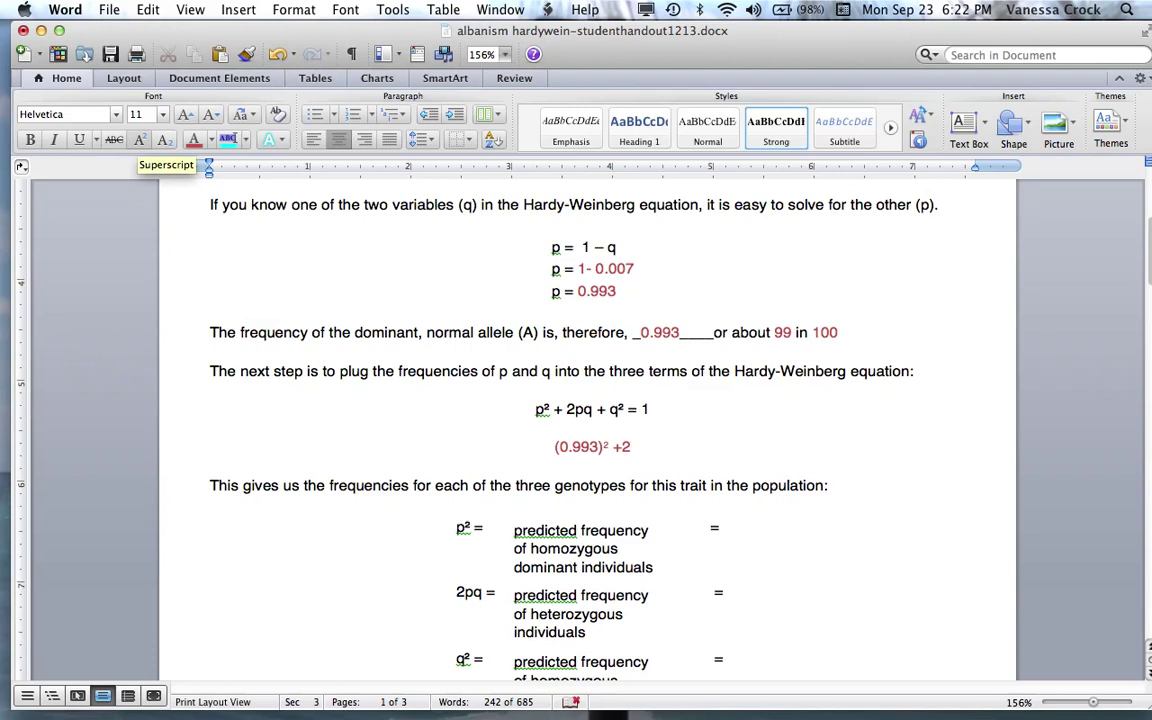
text((0.993)
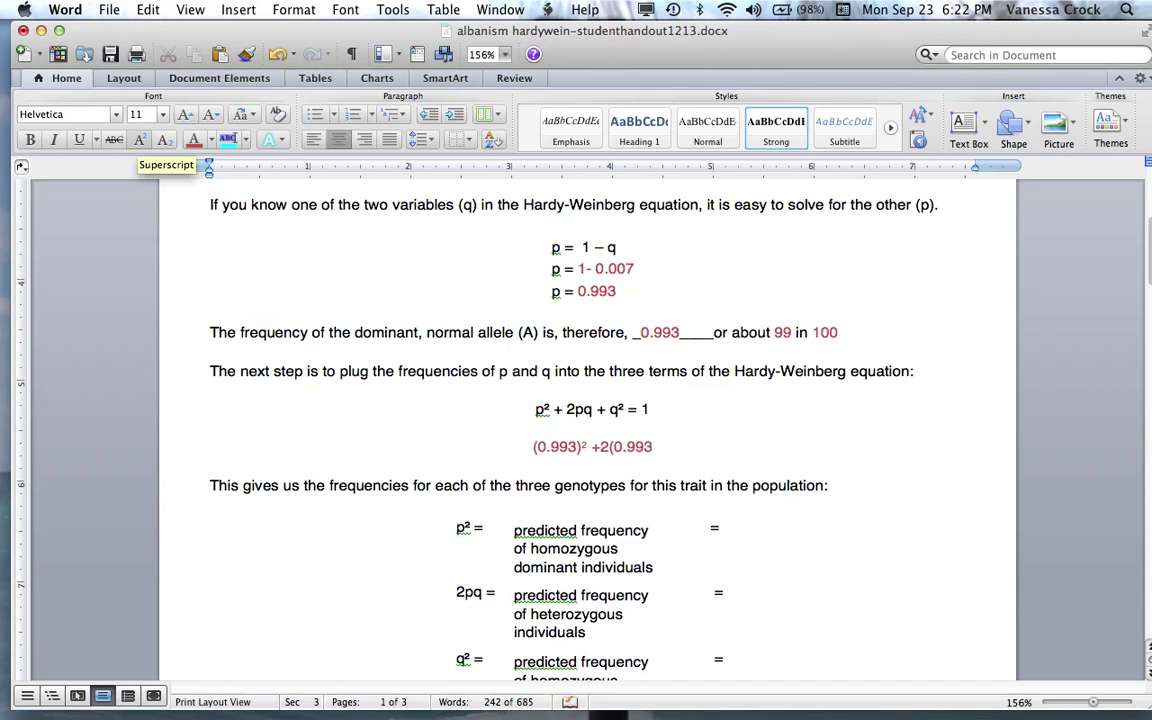
text())
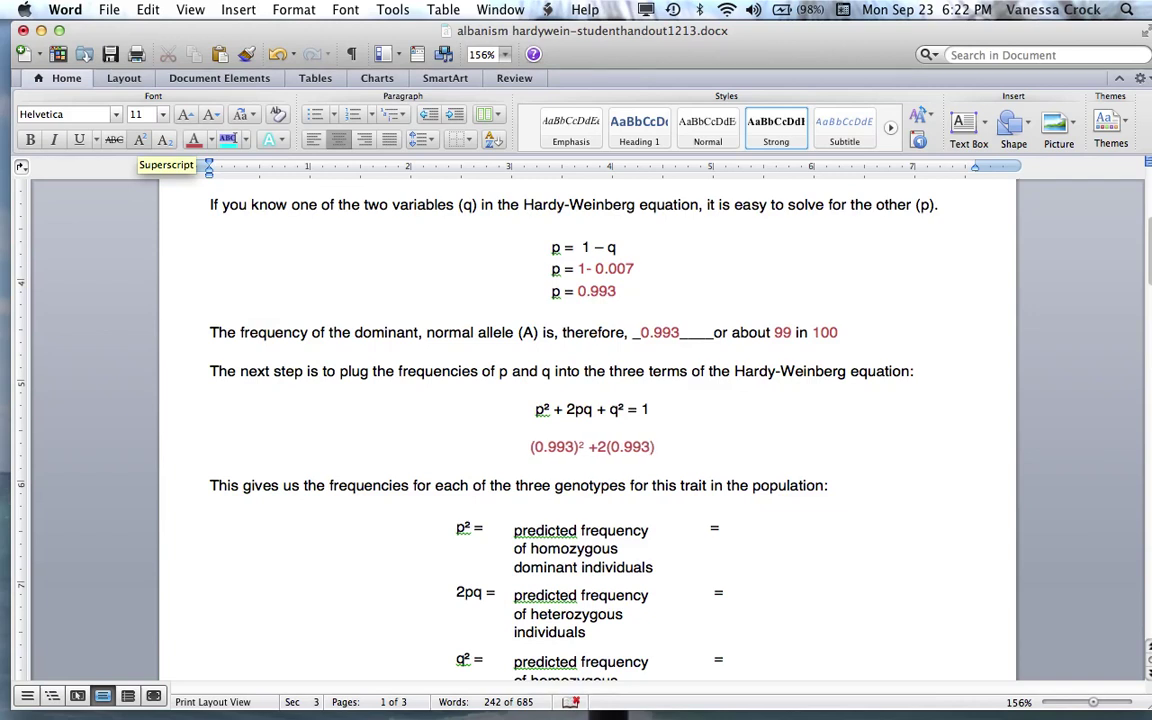
text(()
text().0)
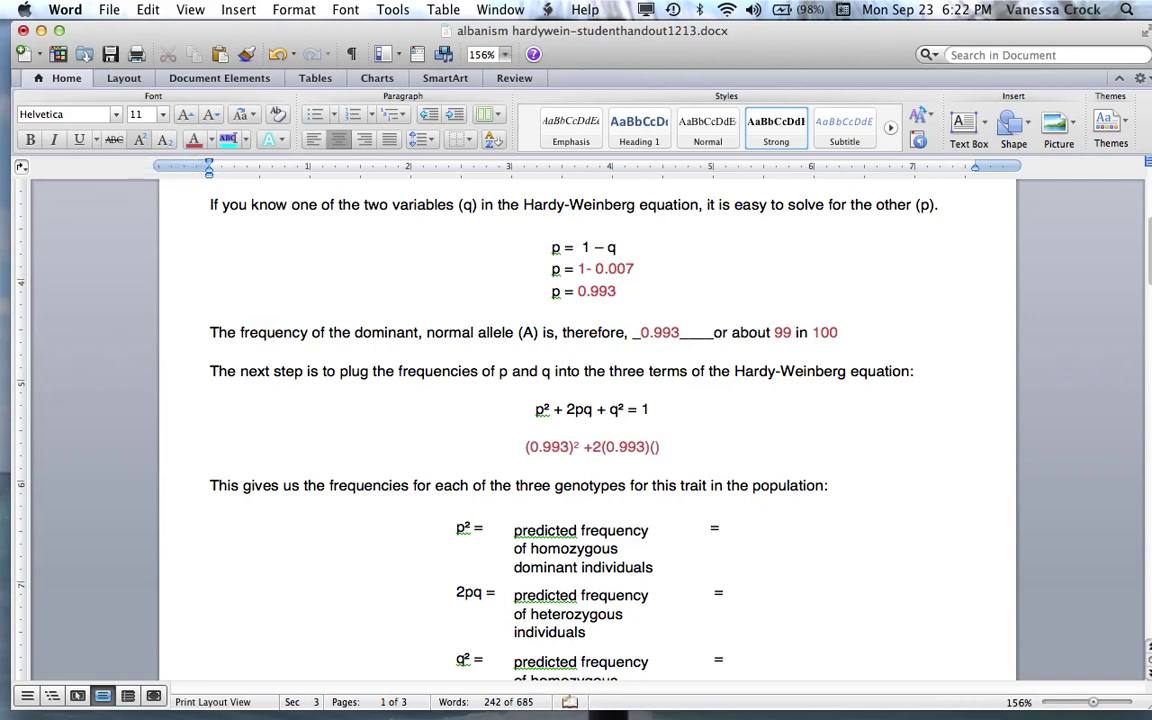
text(07))
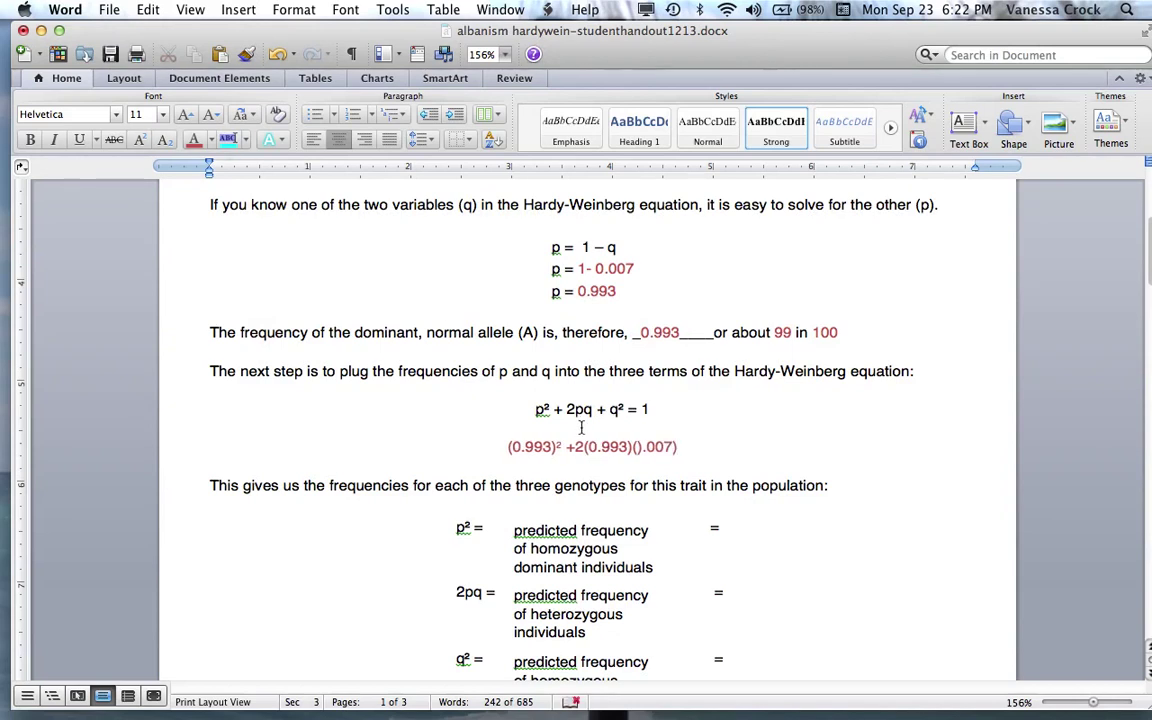
click(643, 447)
key(BackSpace)
text(0)
click(705, 447)
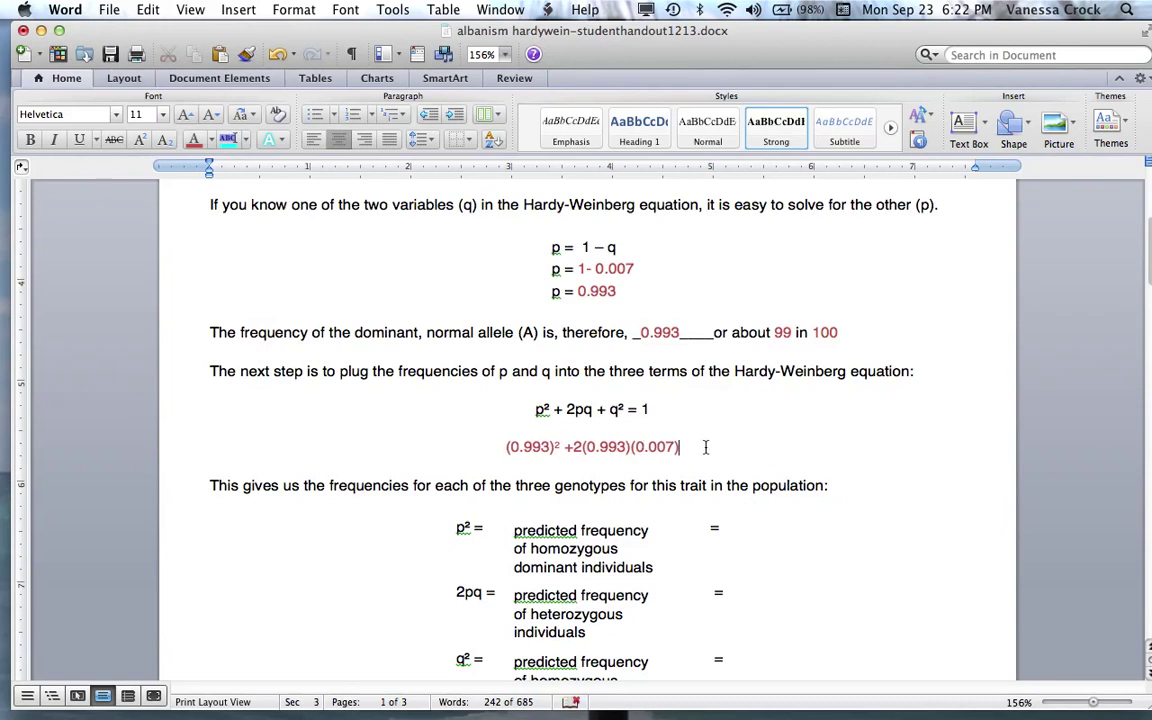
Step: Complete the substituted equation with + (0.007)² = 1, formatting the exponent as superscript
text(+)
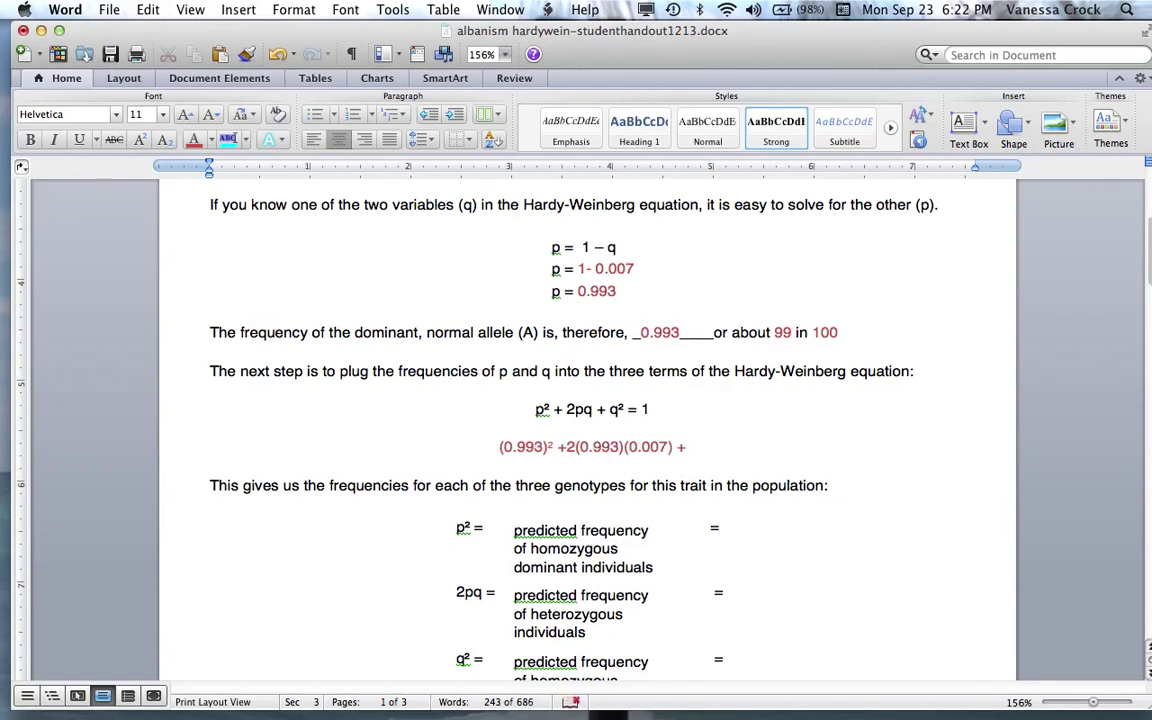
text( ()
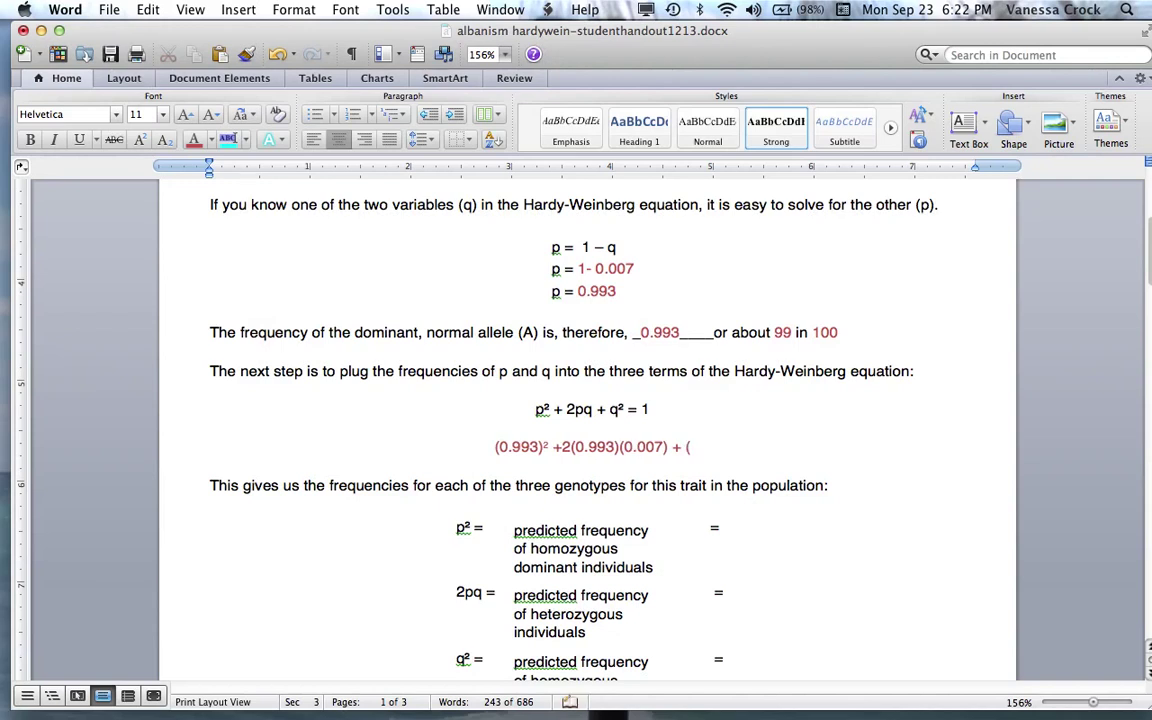
text().007)
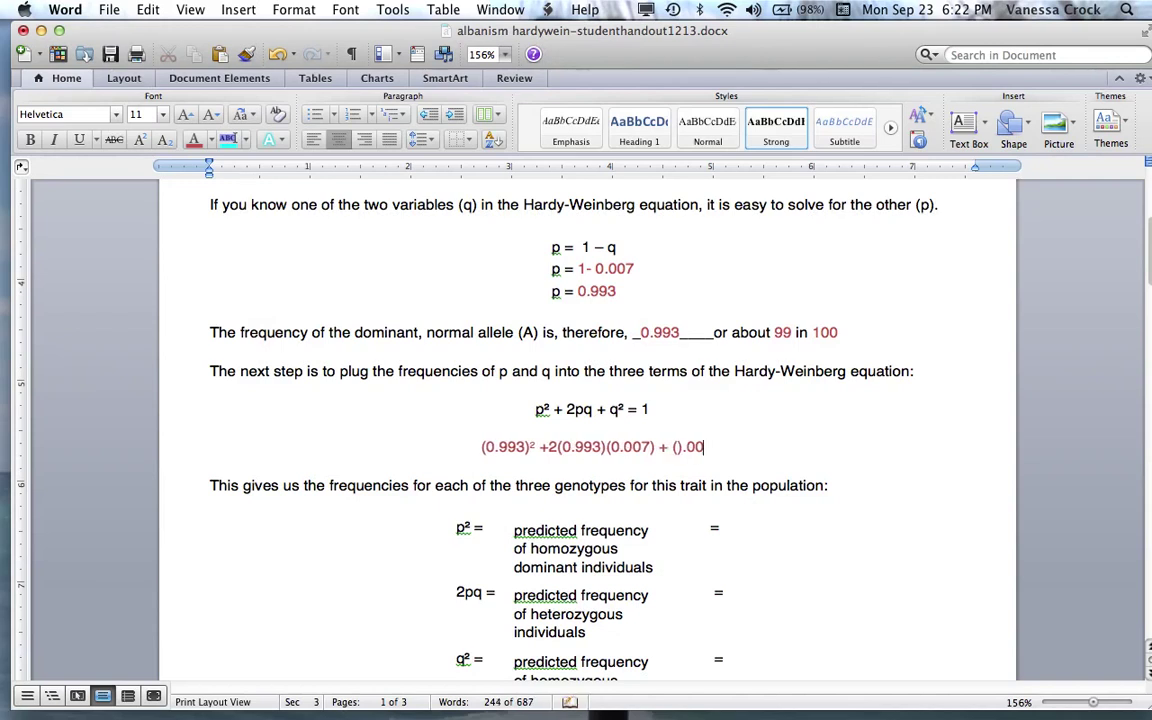
key(BackSpace)
key(BackSpace)
key(BackSpace)
key(BackSpace)
key(BackSpace)
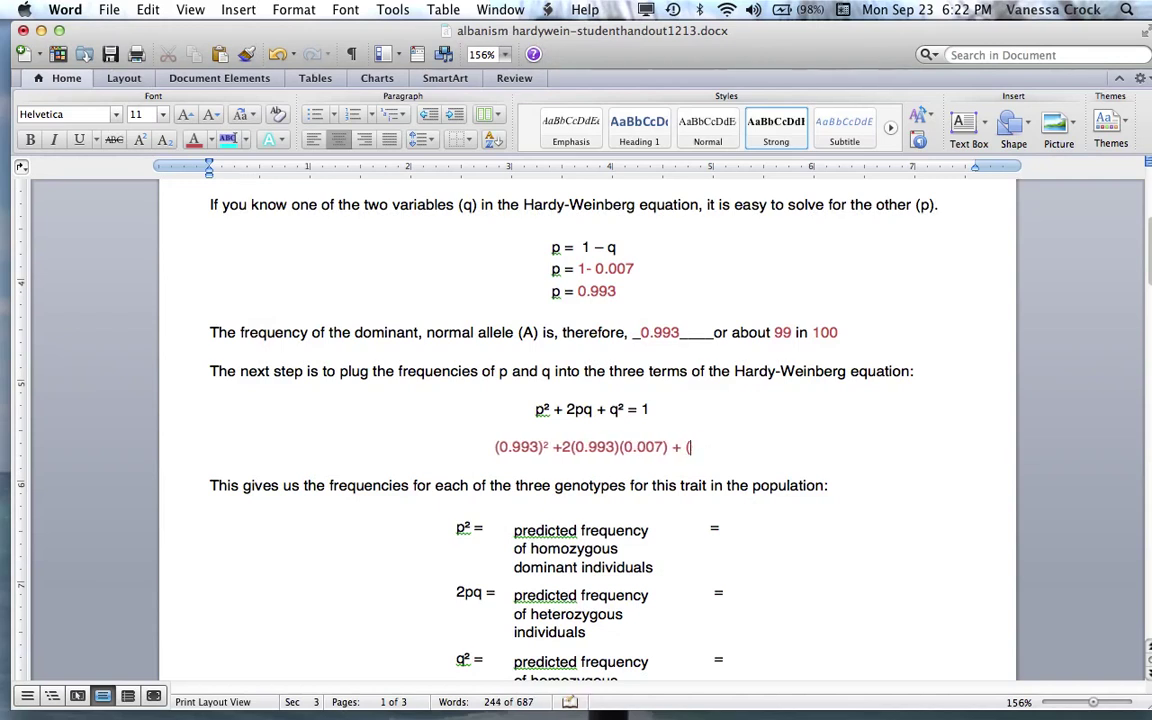
text(0.007))
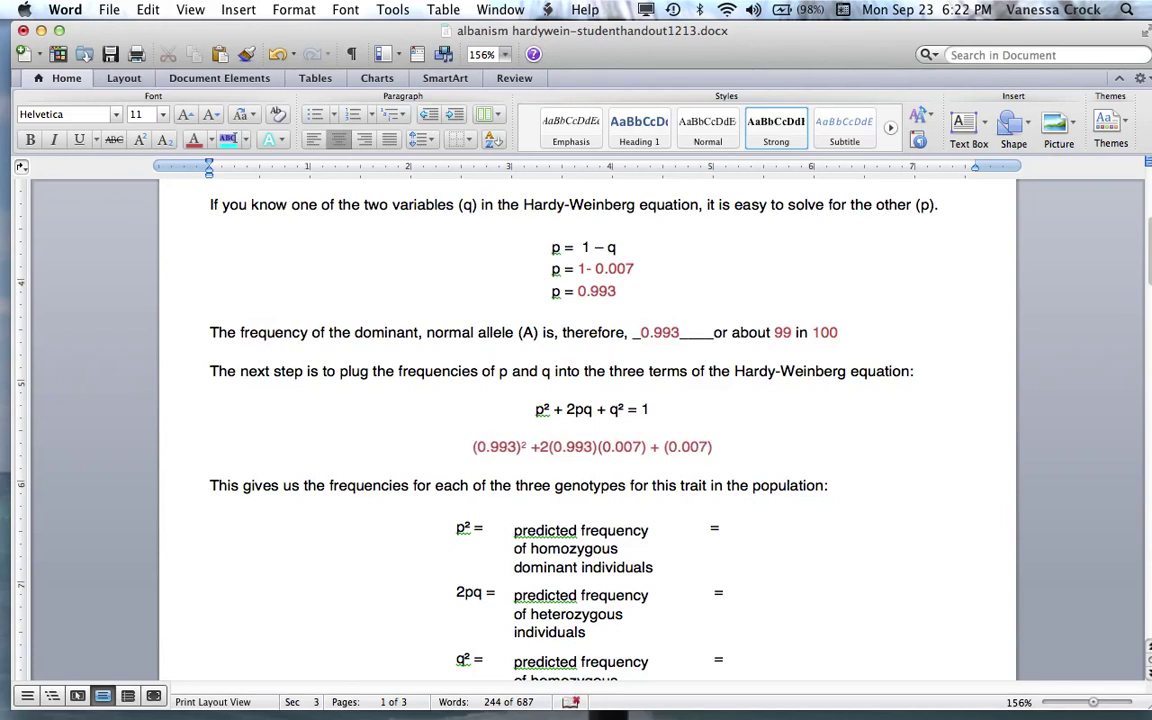
click(140, 140)
text(2)
click(141, 142)
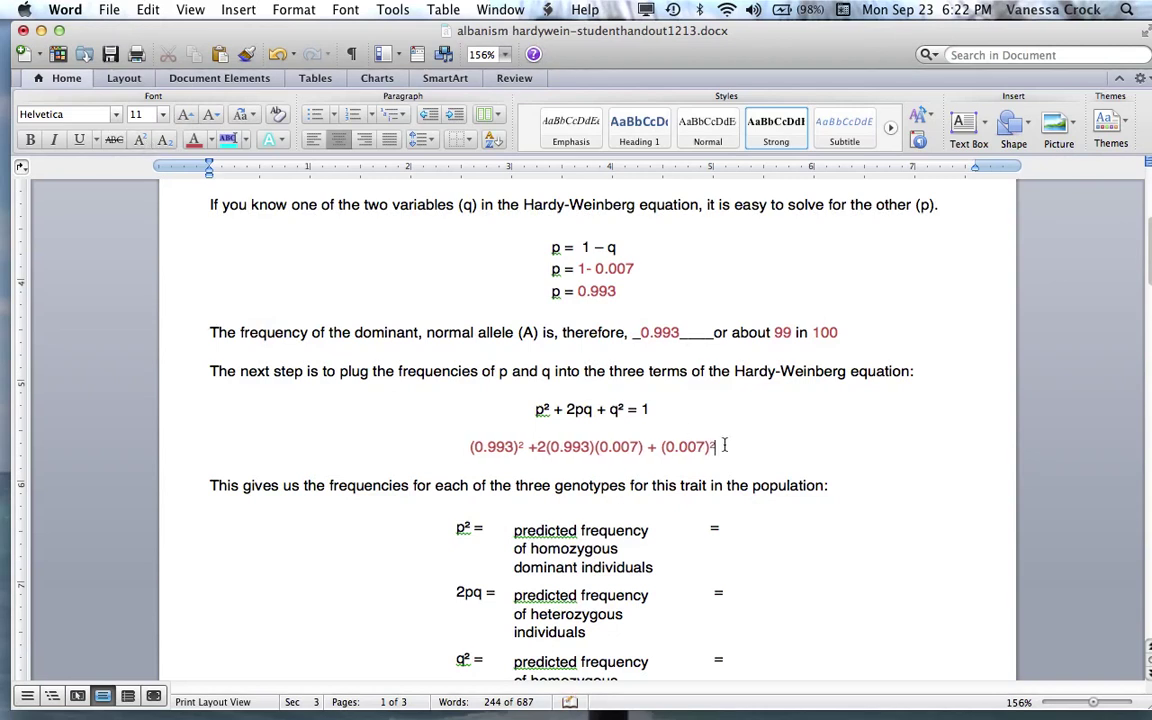
text(= 1)
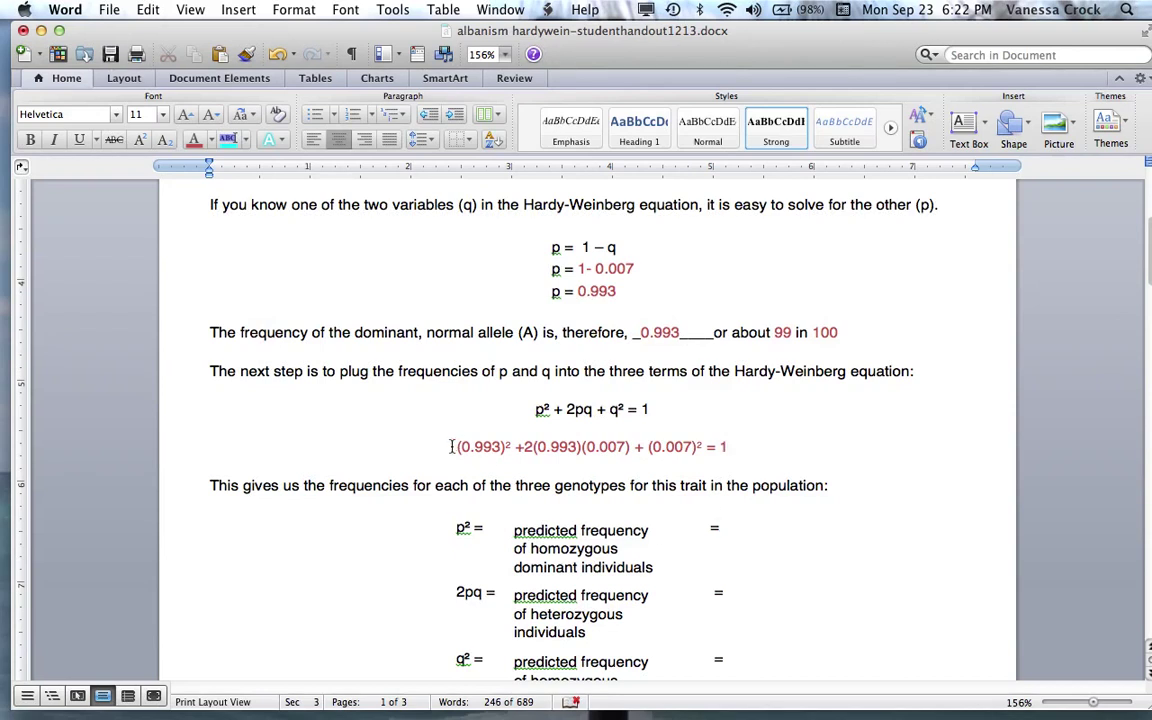
Step: Highlight the three terms of the substituted equation in turn and insert a space before 2(0.993)(0.007)
drag(456, 447, 512, 453)
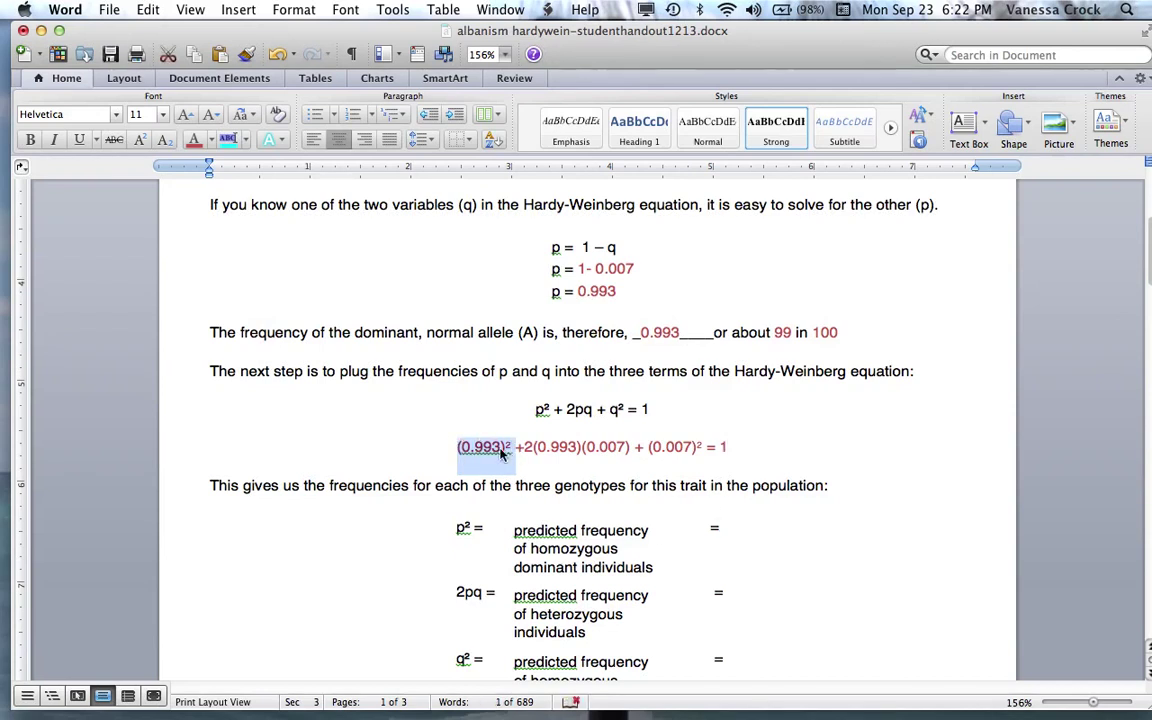
drag(524, 447, 629, 448)
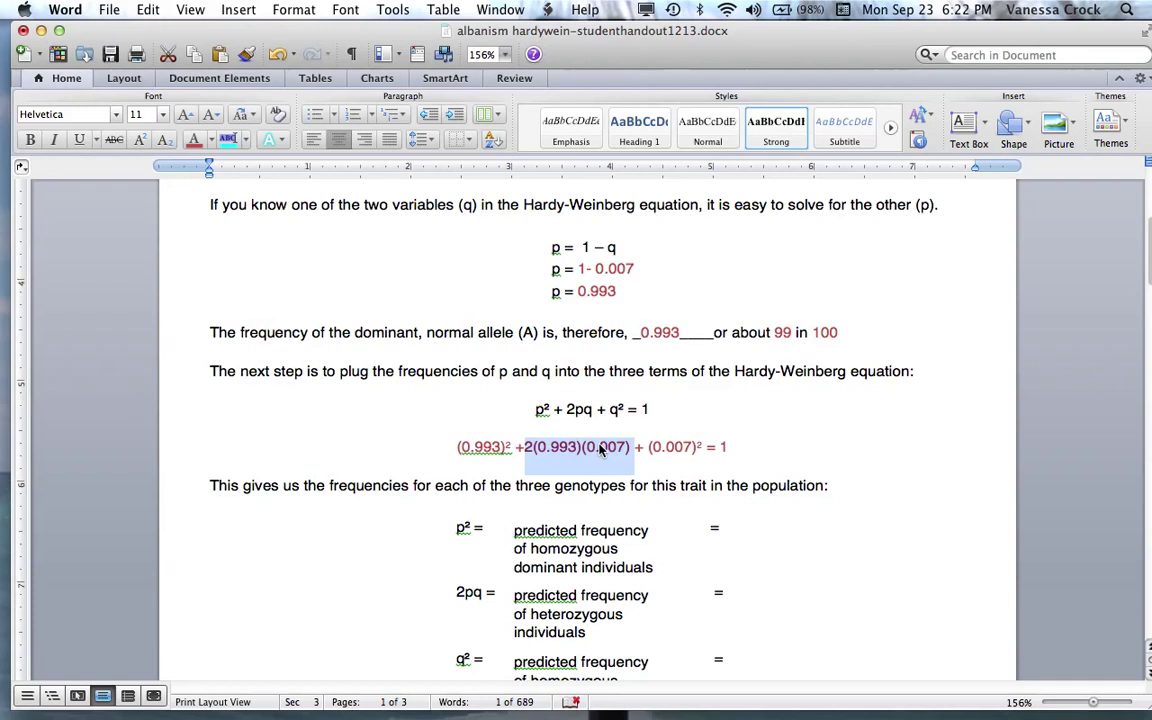
drag(649, 449, 699, 449)
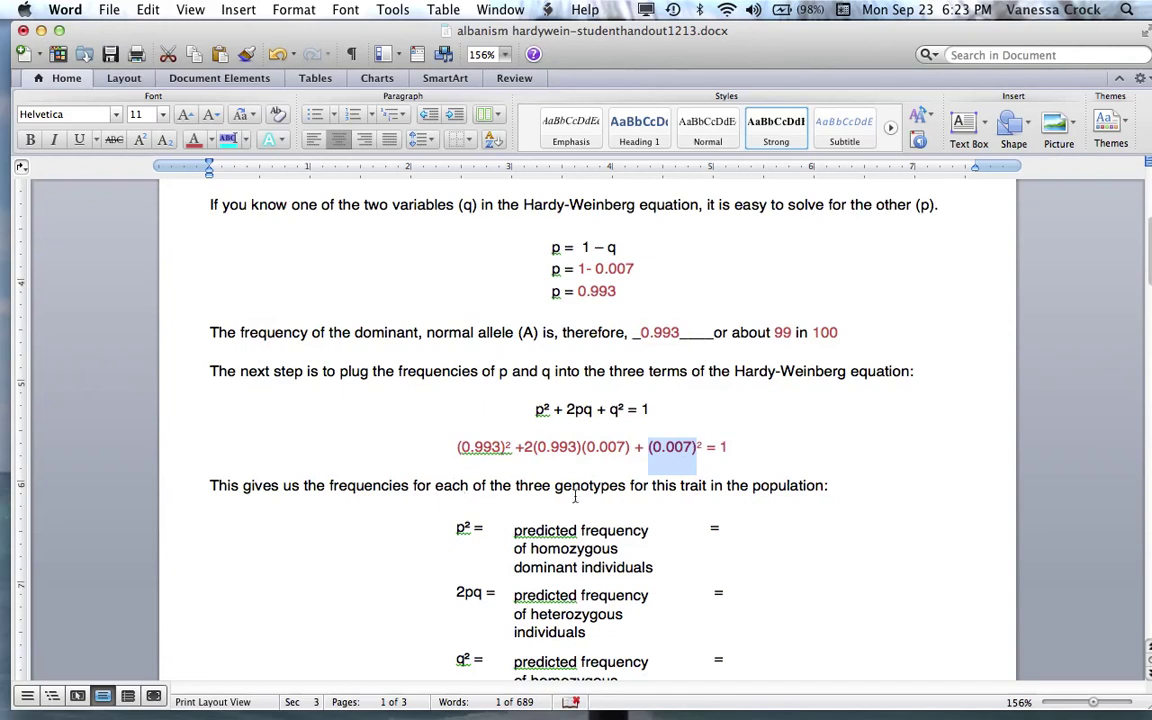
click(527, 448)
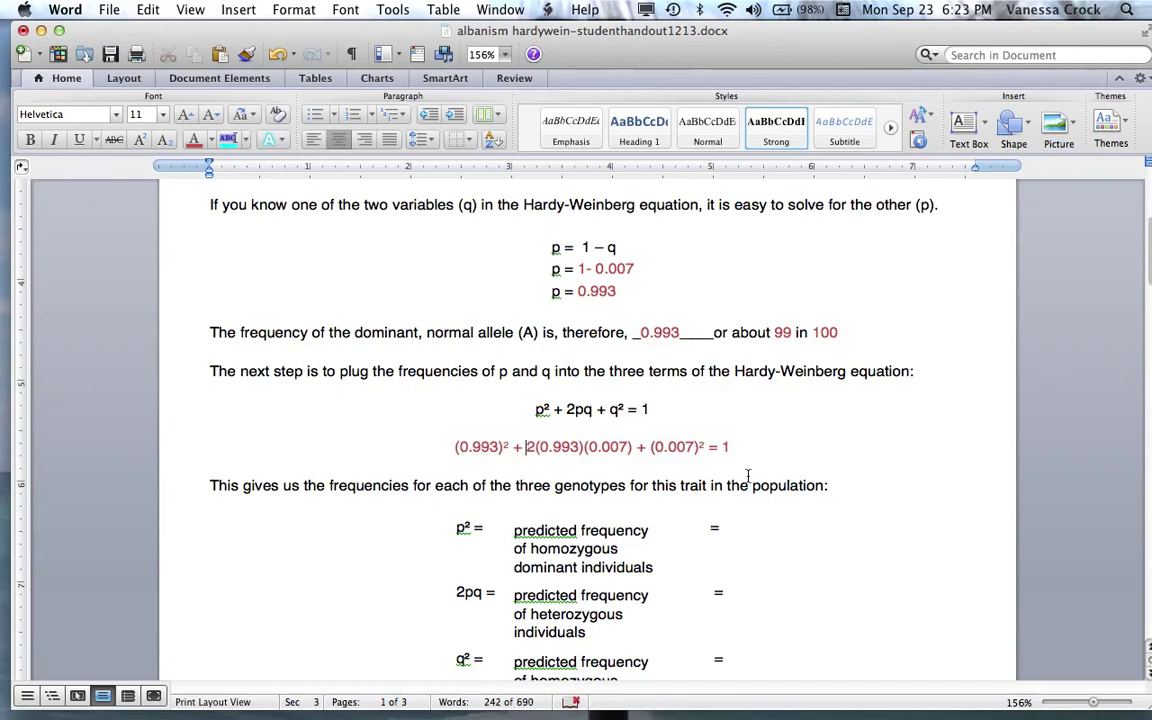
scroll(748, 478, down, 3)
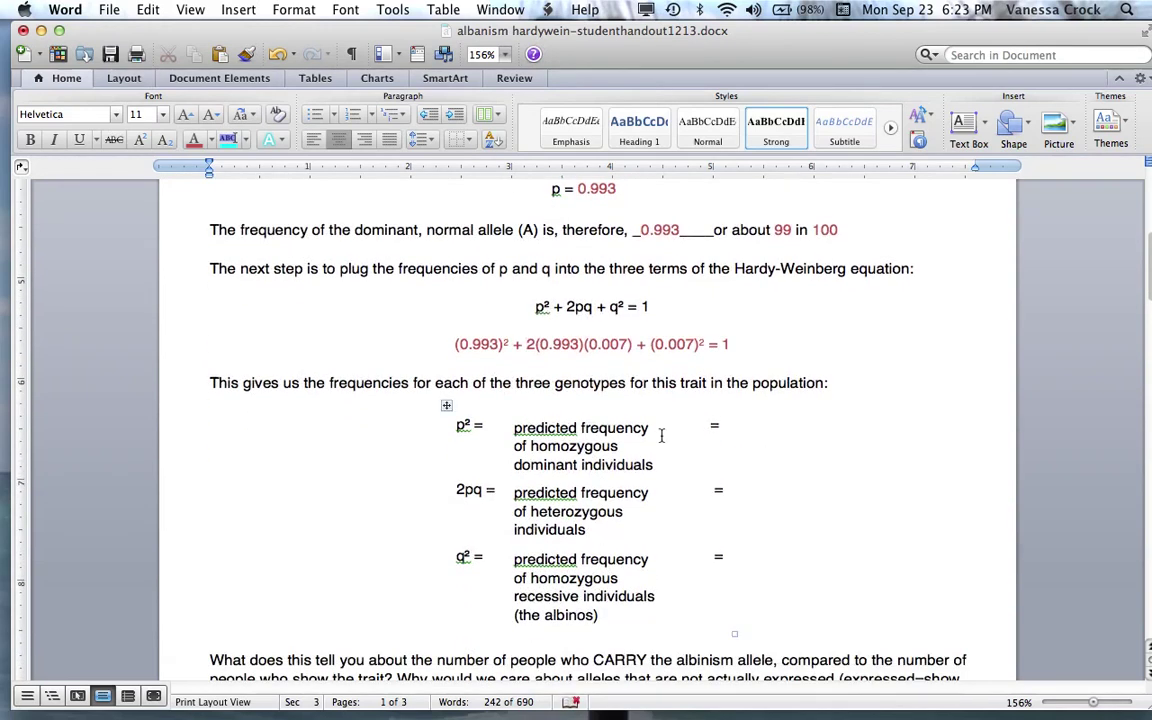
click(733, 427)
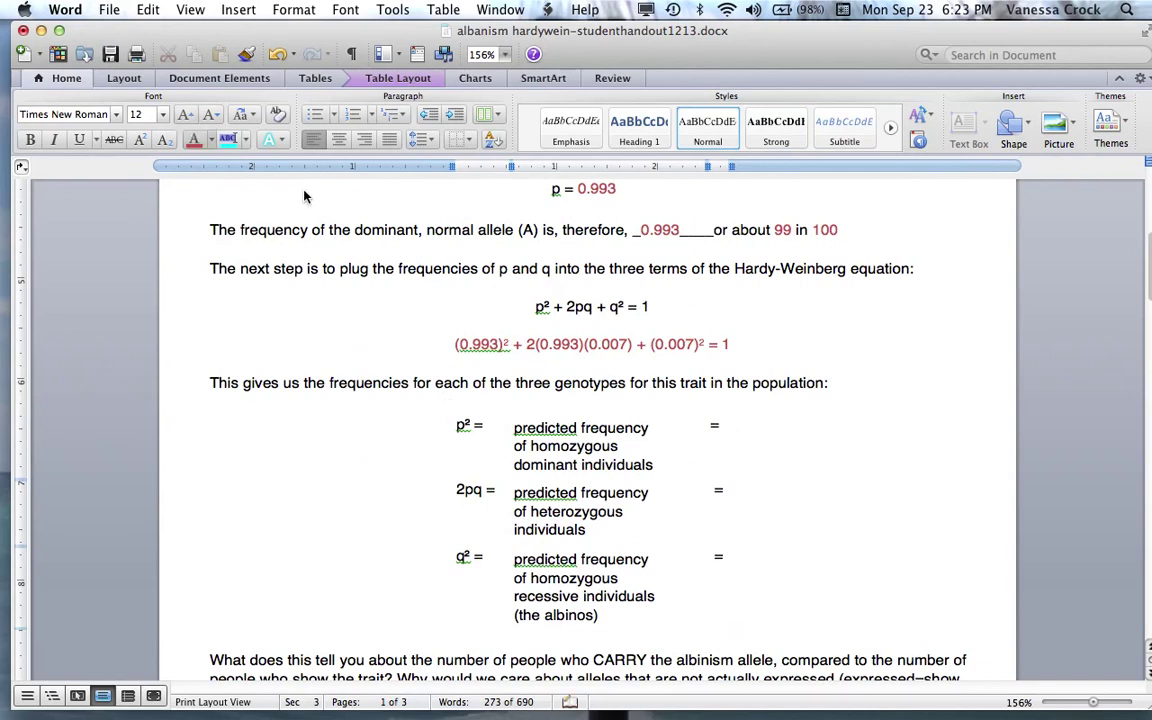
click(457, 490)
text(0.986)
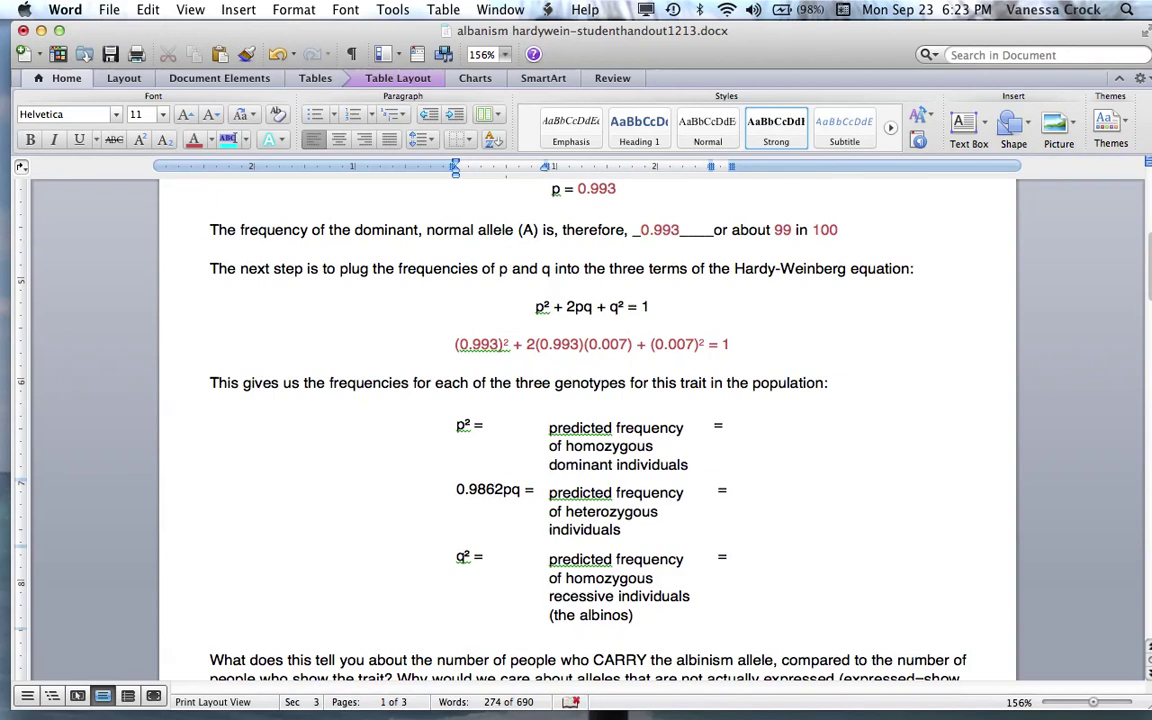
key(BackSpace)
key(BackSpace)
key(BackSpace)
key(BackSpace)
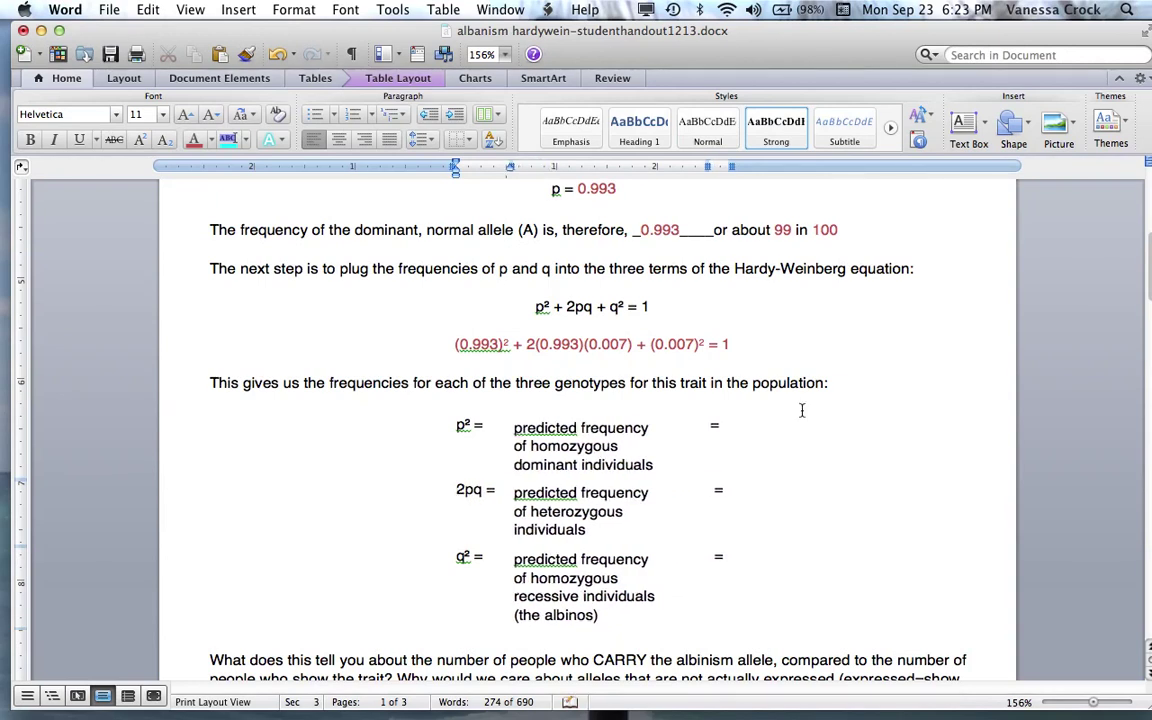
Step: Fill in the p² row's predicted frequency of homozygous dominant individuals as 0.986= 98.6% in red
click(724, 425)
text(0.9)
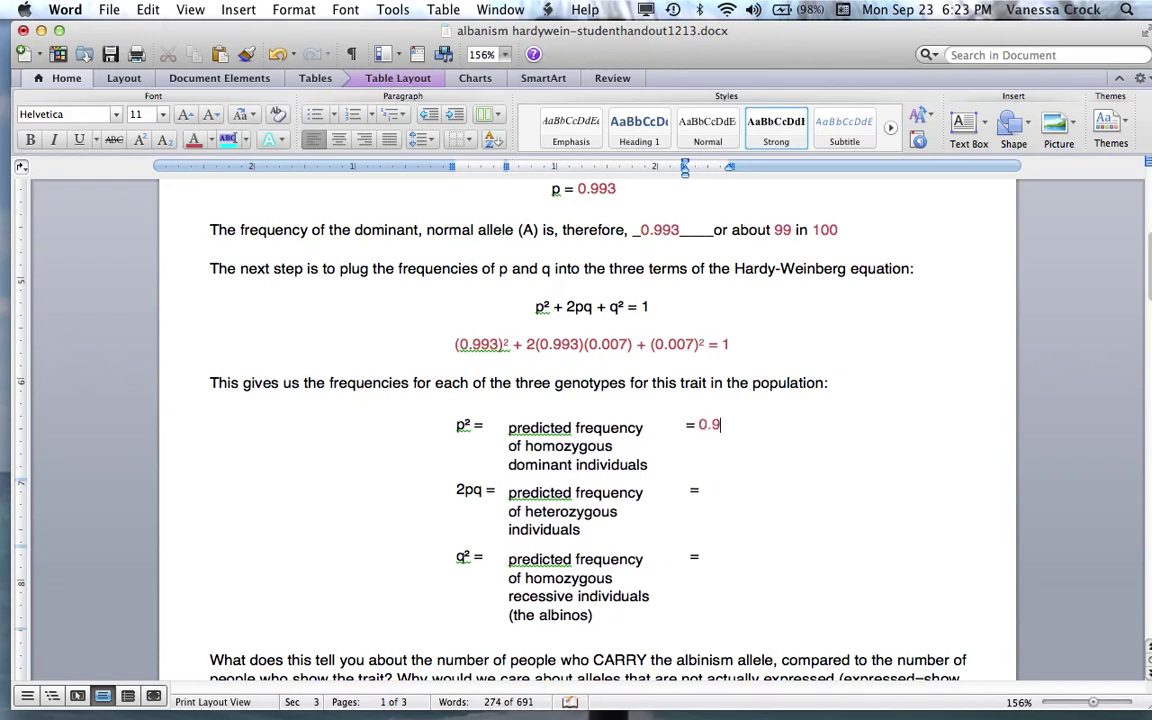
text(86=)
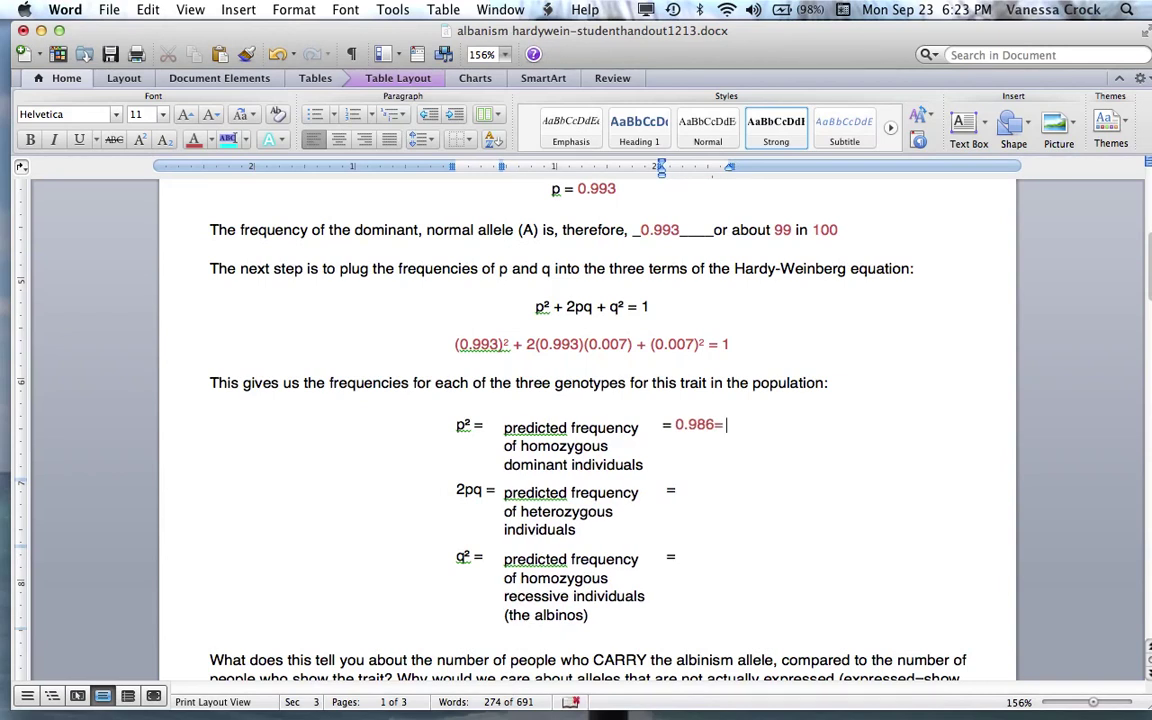
text( 98.6)
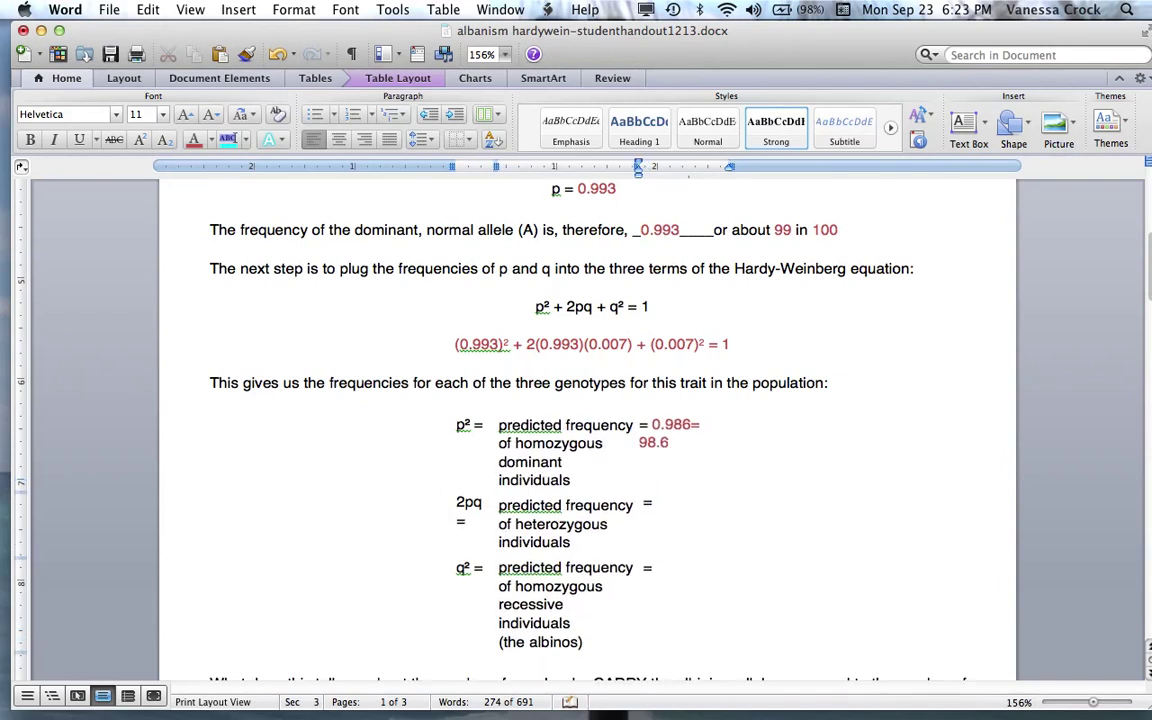
text(%)
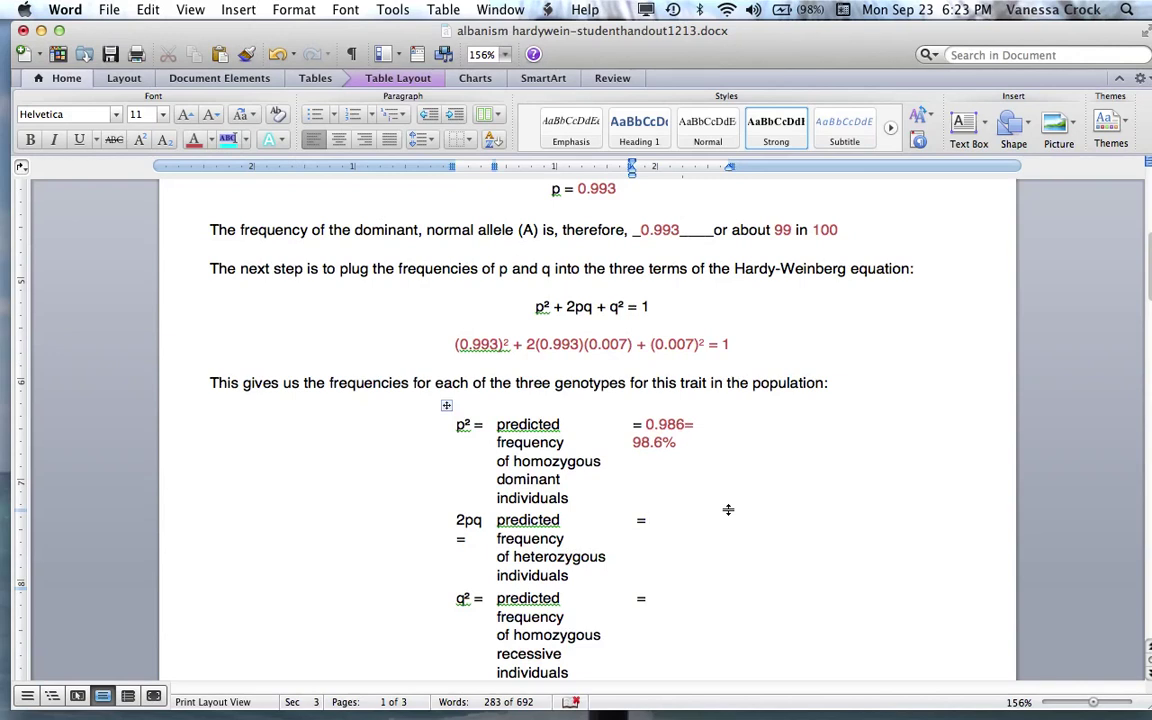
Step: Fill in the 2pq row's predicted frequency of heterozygous individuals as 0.014= 1.4% in red
text(0.014+)
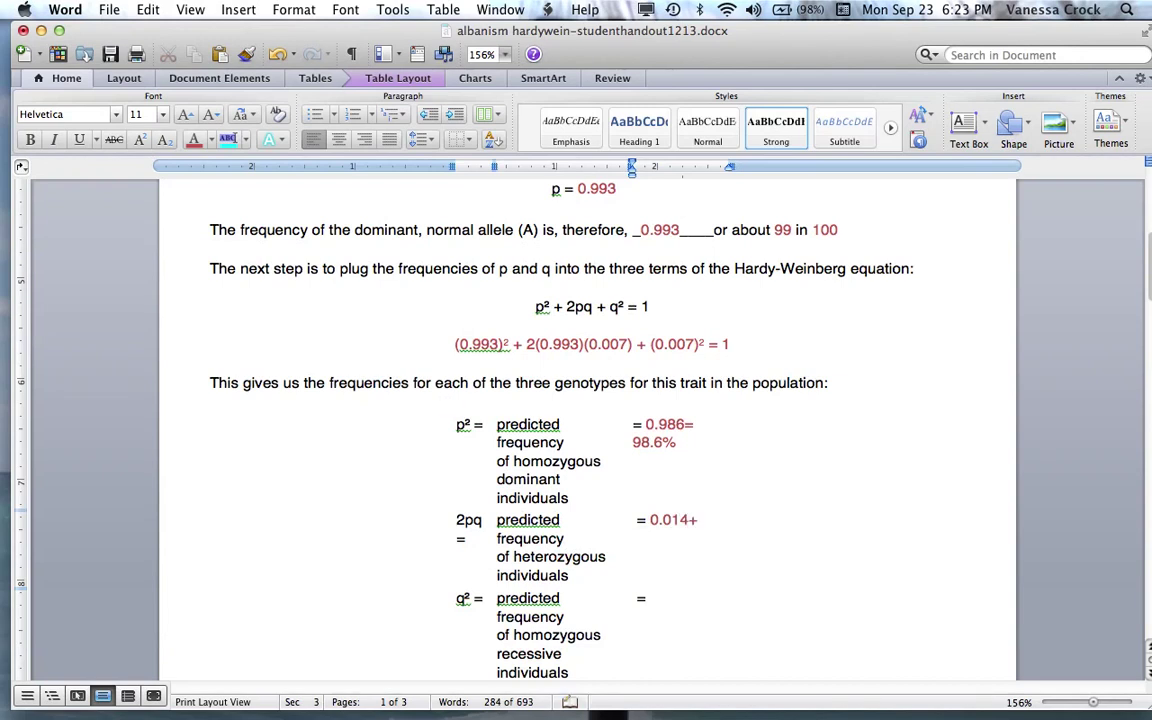
key(BackSpace)
text(= 1.45)
key(BackSpace)
text(%)
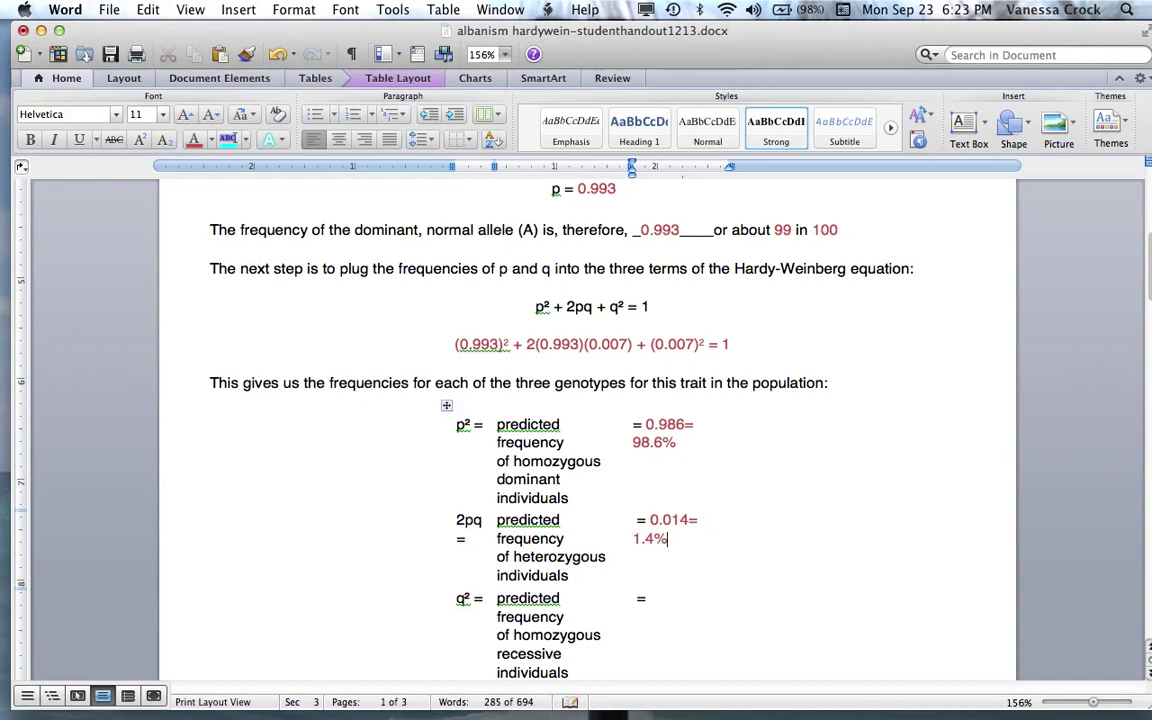
Step: Begin the q² row's predicted frequency of homozygous recessive individuals with 0.0005 = in red
click(659, 597)
text(0)
key(BackSpace)
text(0.00)
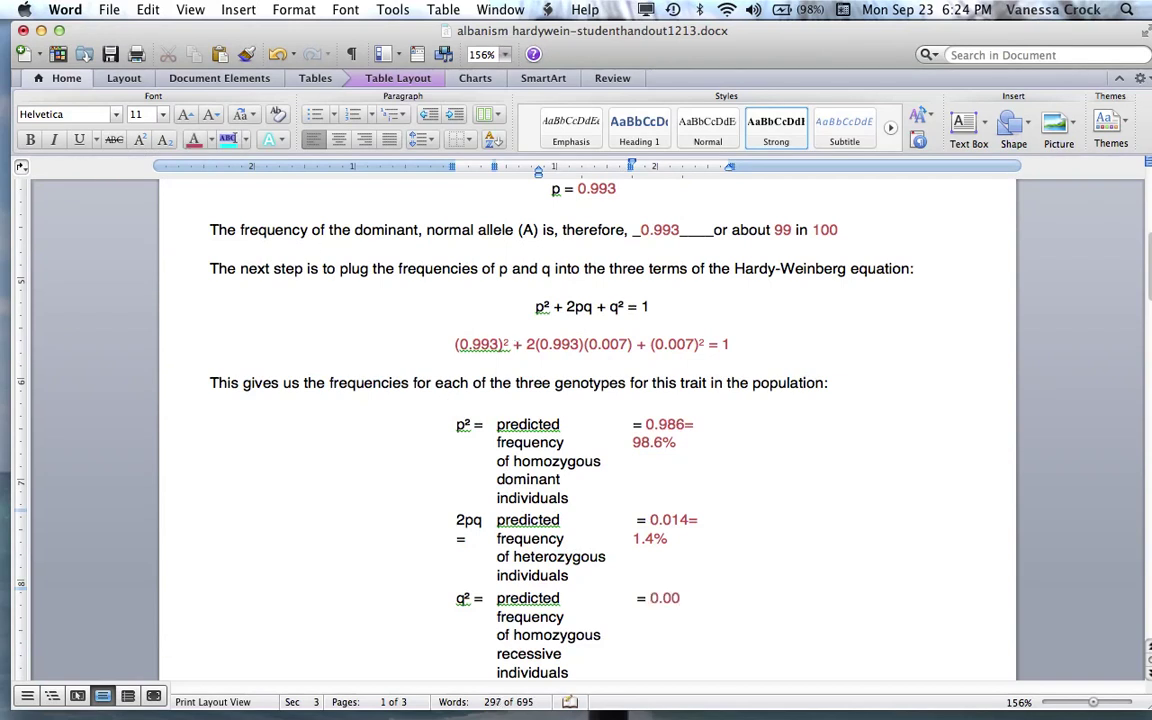
text(05)
text( =)
text( 0.)
key(BackSpace)
key(BackSpace)
Step: Complete the q² row's result with 0.005% after the equals sign
scroll(730, 548, down, 7)
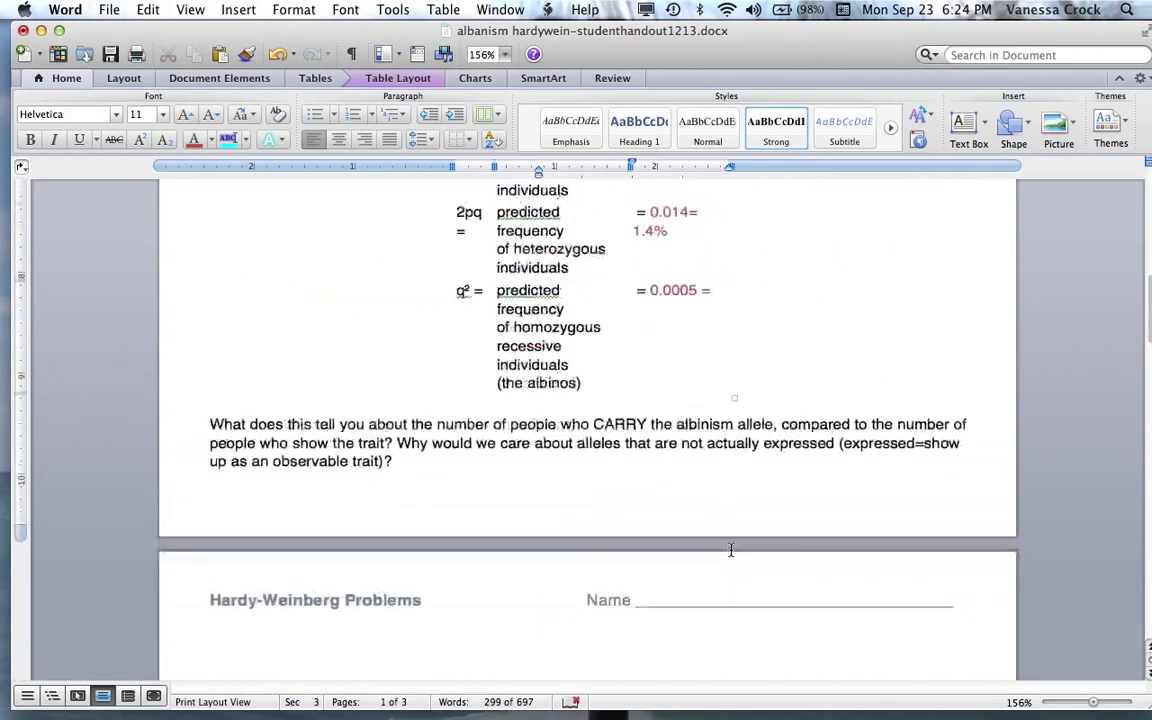
scroll(730, 548, up, 3)
click(717, 376)
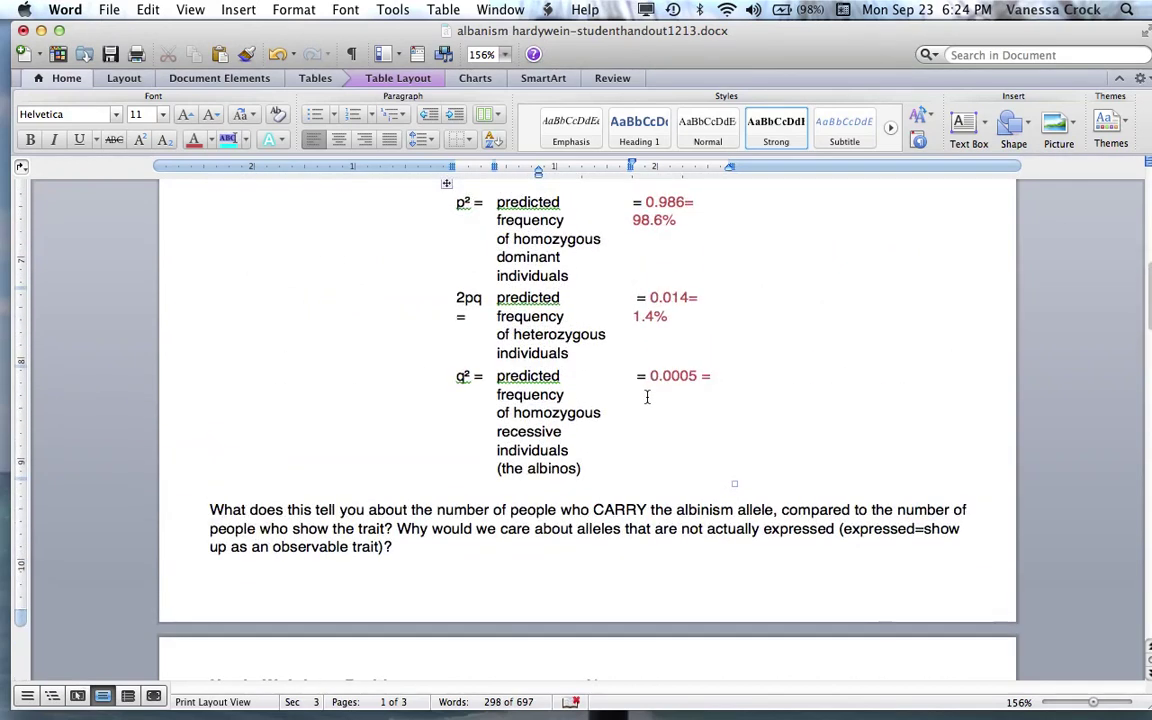
key(BackSpace)
key(BackSpace)
text(= 0.005%)
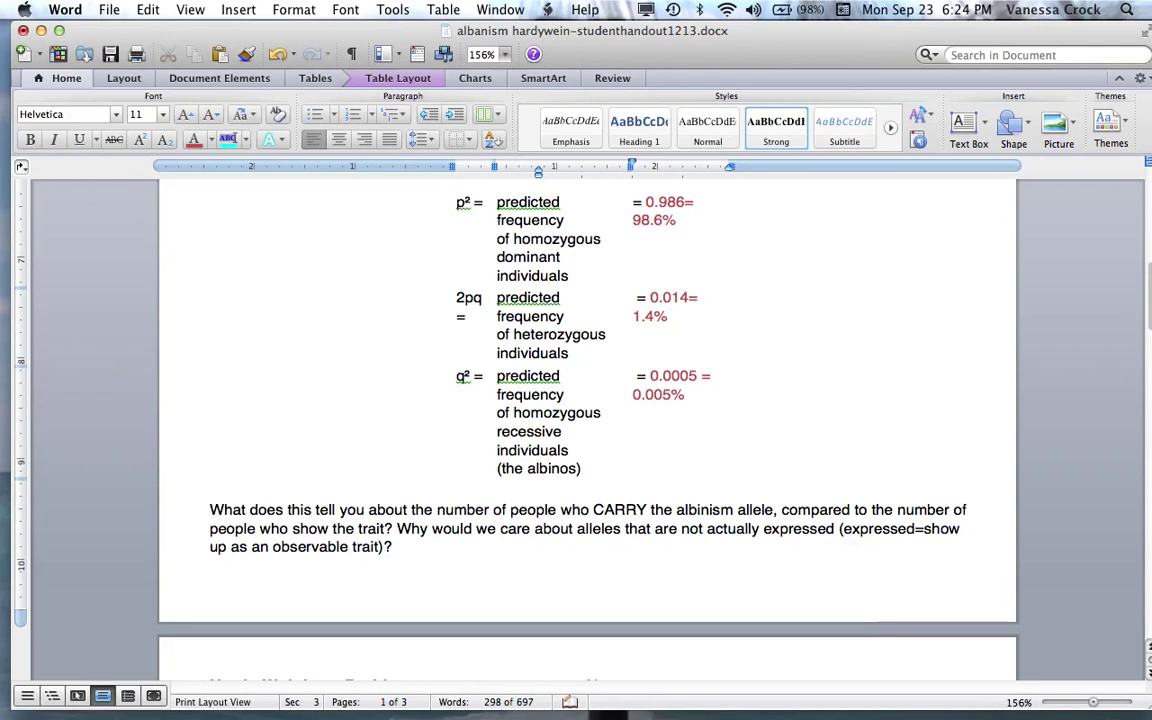
Step: Highlight the heterozygous and homozygous recessive rows in turn to compare them, and go on to the Flowers in the Mountains problem
scroll(587, 420, up, 2)
scroll(587, 420, down, 1)
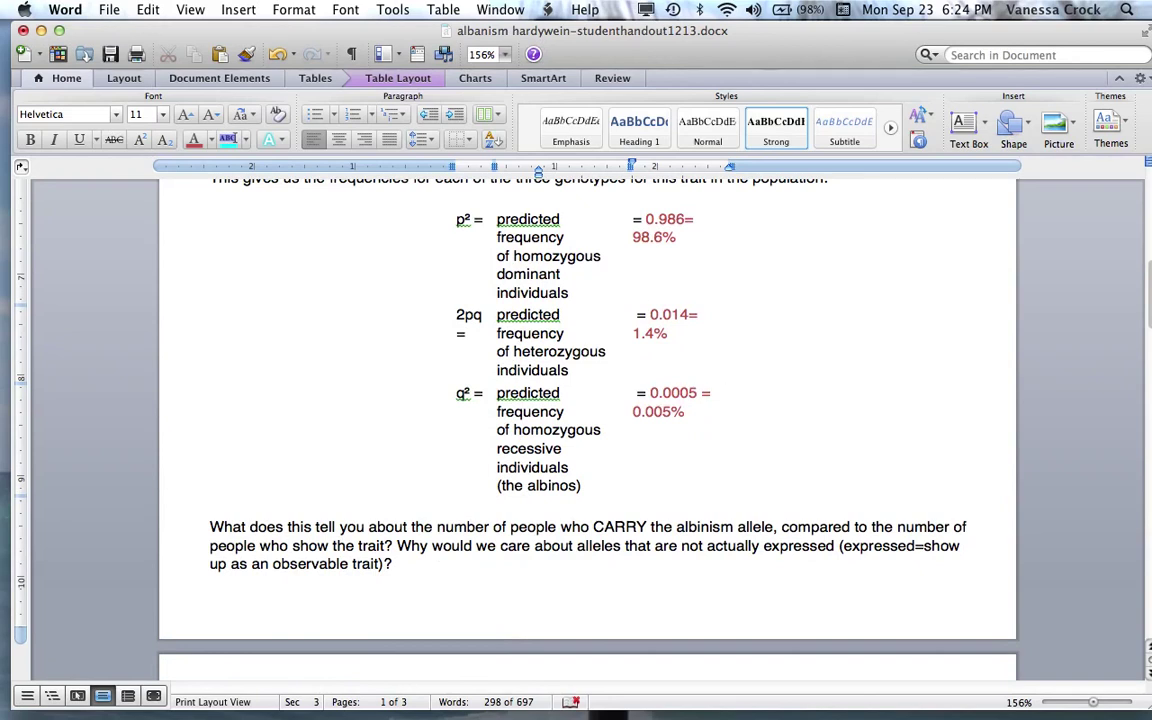
drag(449, 318, 694, 329)
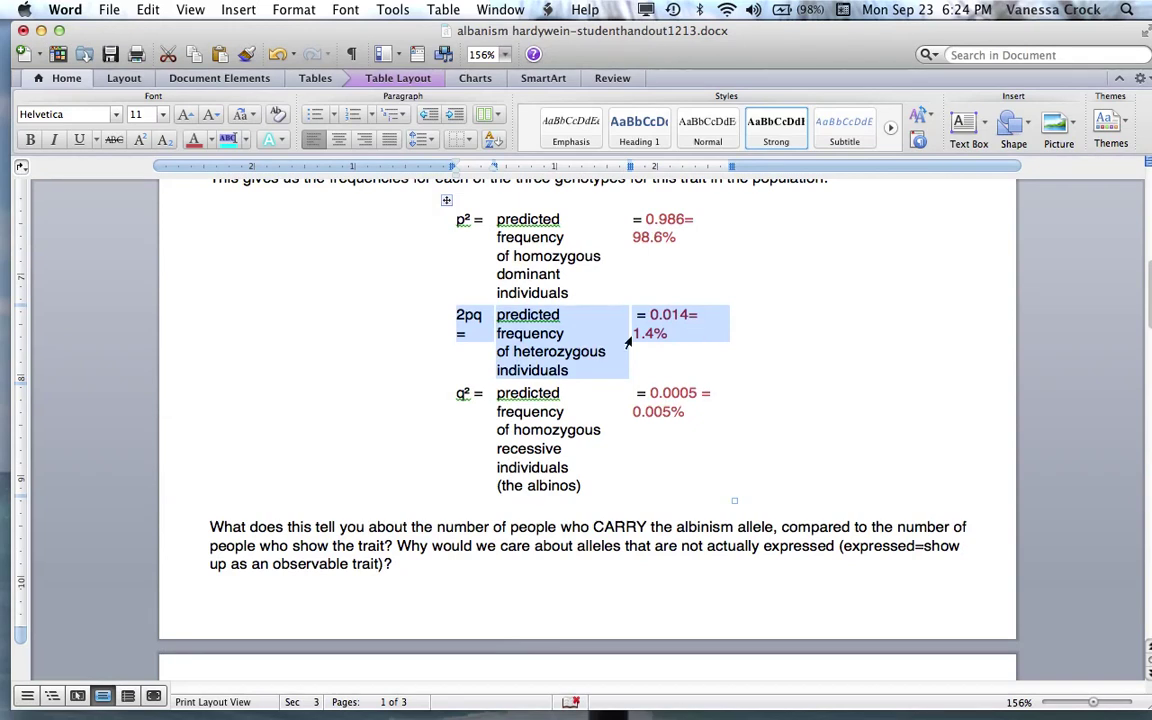
click(447, 393)
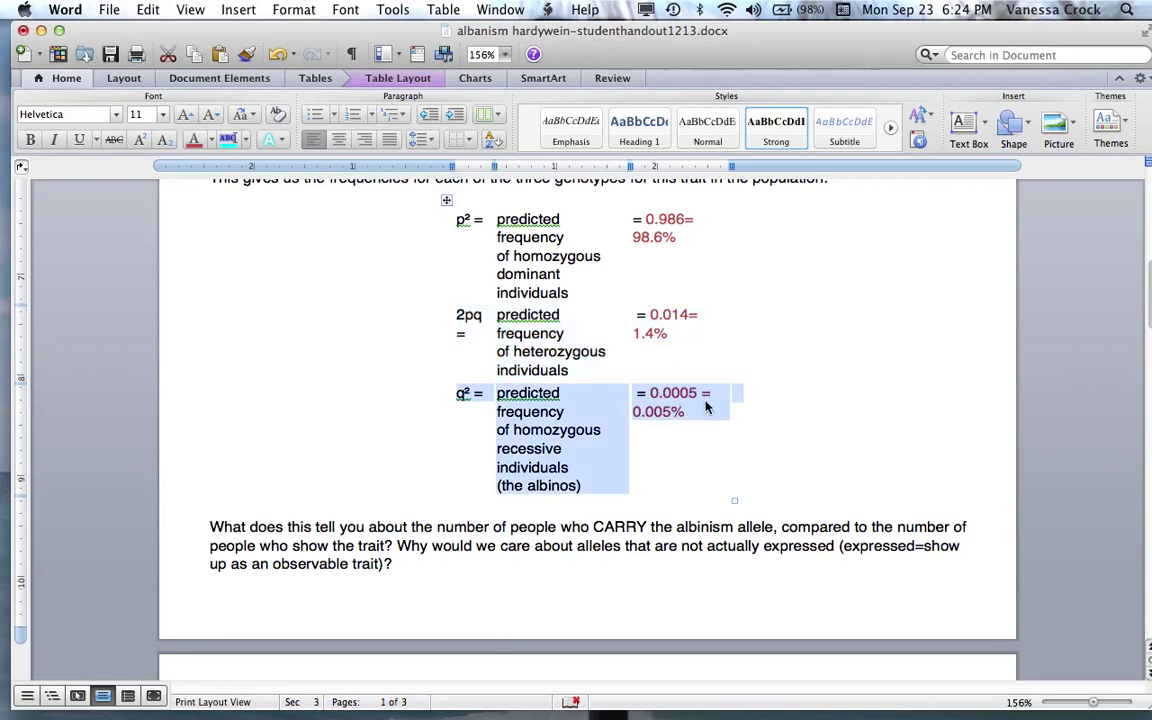
click(447, 321)
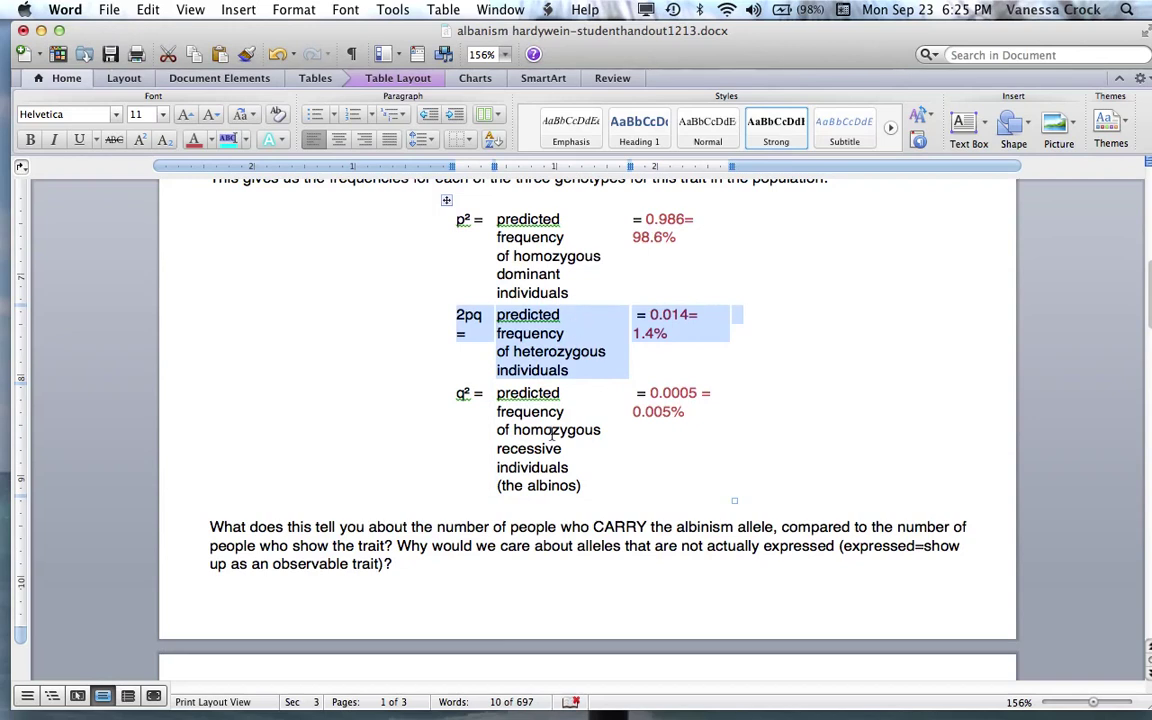
scroll(551, 433, up, 1)
scroll(551, 433, down, 10)
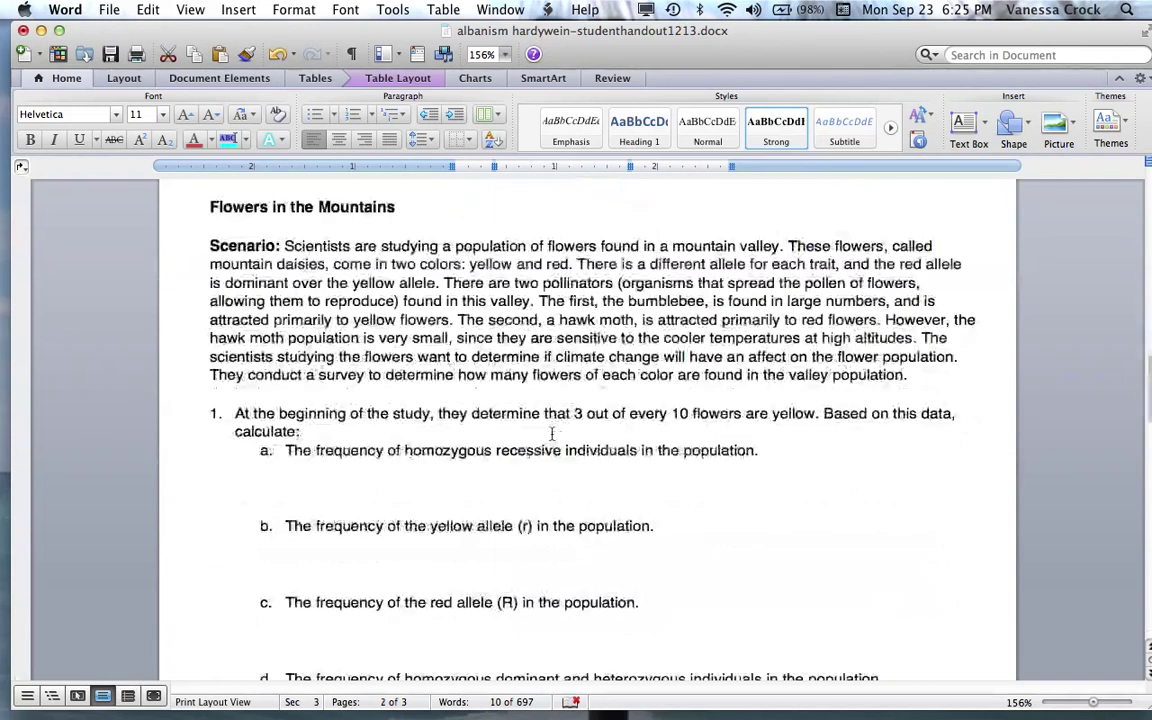